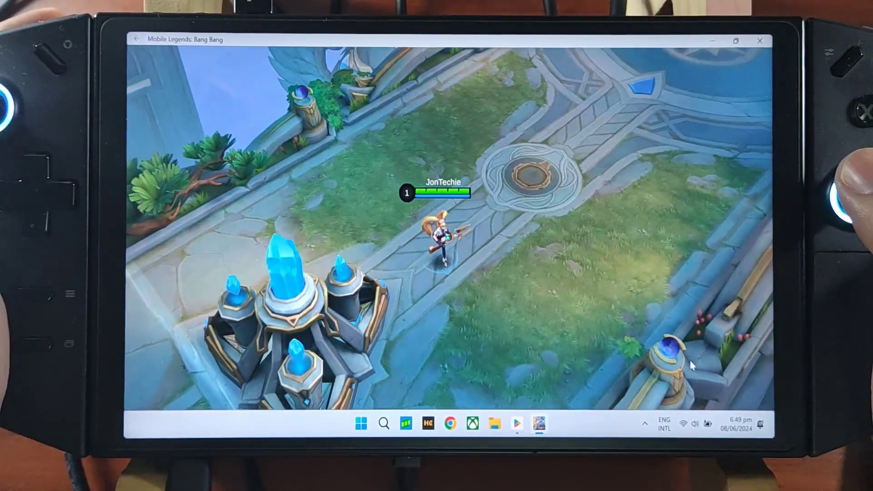
Walk the hero up the lane onto the golden marker and attack the first enemy minion.
{"action": "key", "text": "w+d"}
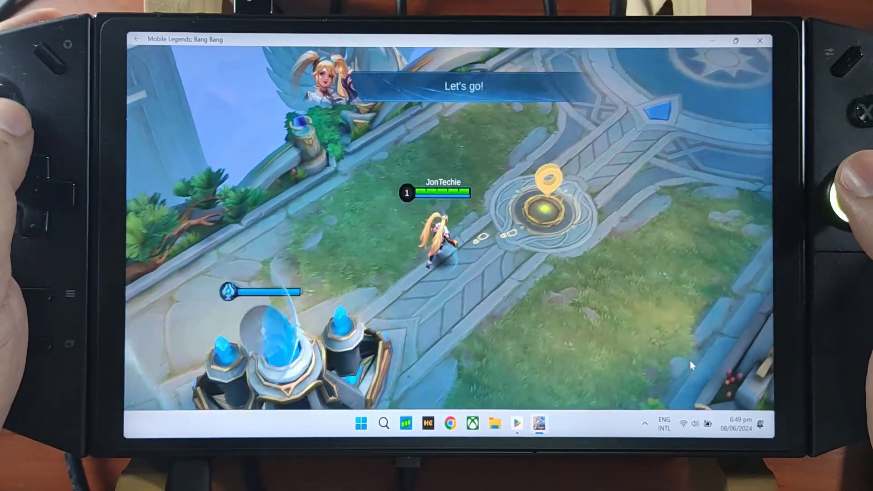
{"action": "key", "text": "w"}
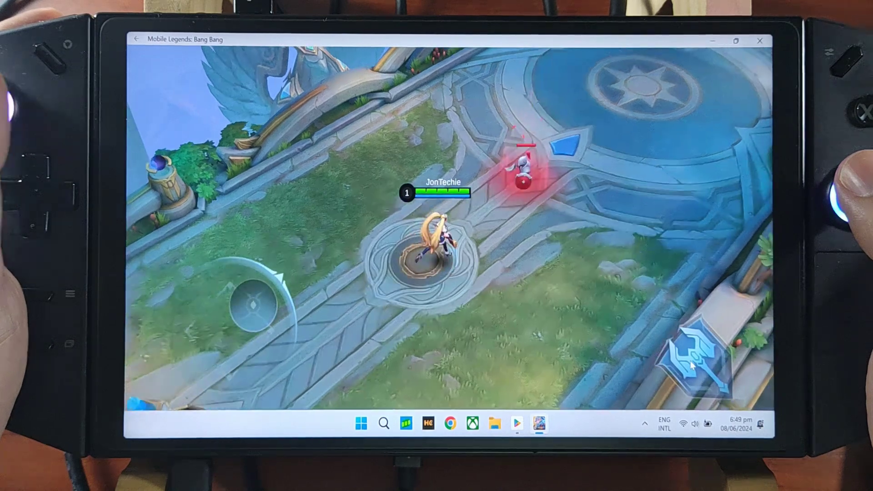
{"action": "key", "text": "a"}
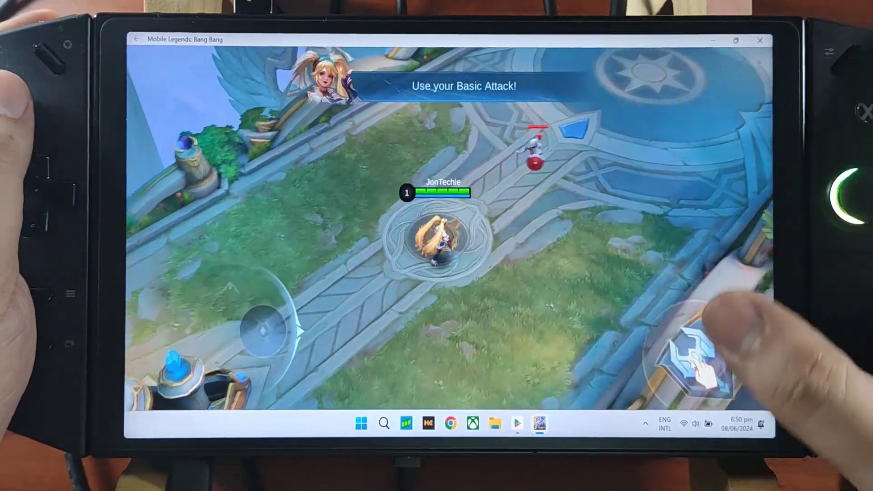
{"action": "left_click", "coordinate": [694, 362]}
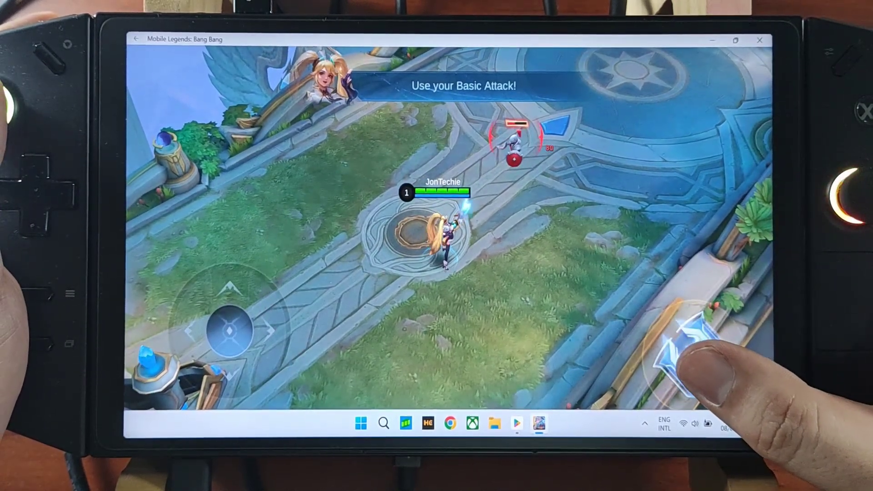
Finish the next minion with attacks and the first skill to reach level 2, then upgrade the skill.
{"action": "key", "text": "a"}
{"action": "key", "text": "a"}
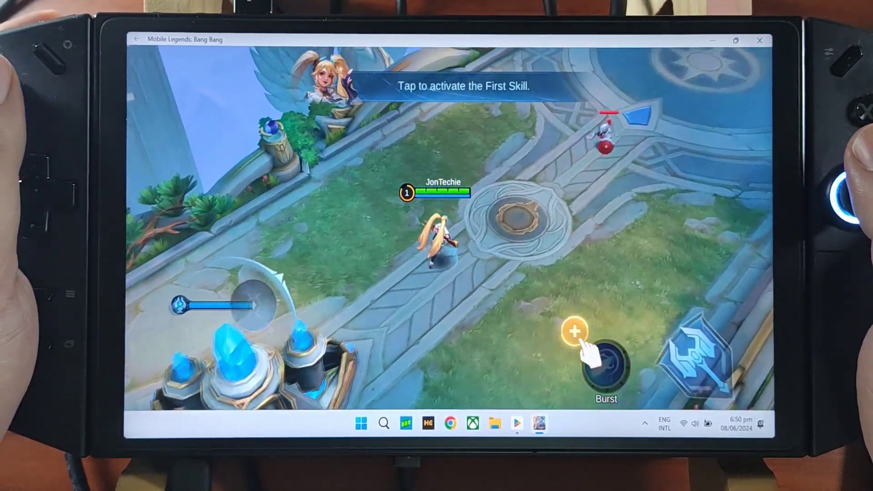
{"action": "left_click", "coordinate": [693, 362]}
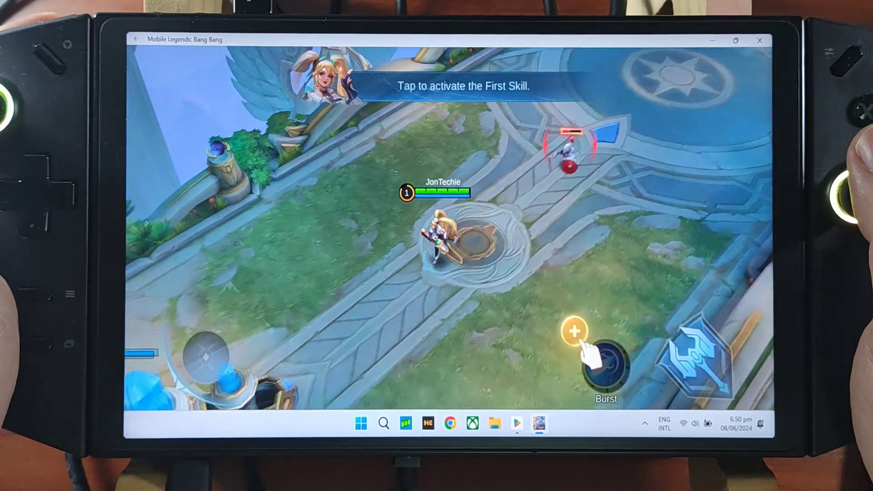
{"action": "left_click", "coordinate": [693, 362]}
{"action": "left_click", "coordinate": [694, 362]}
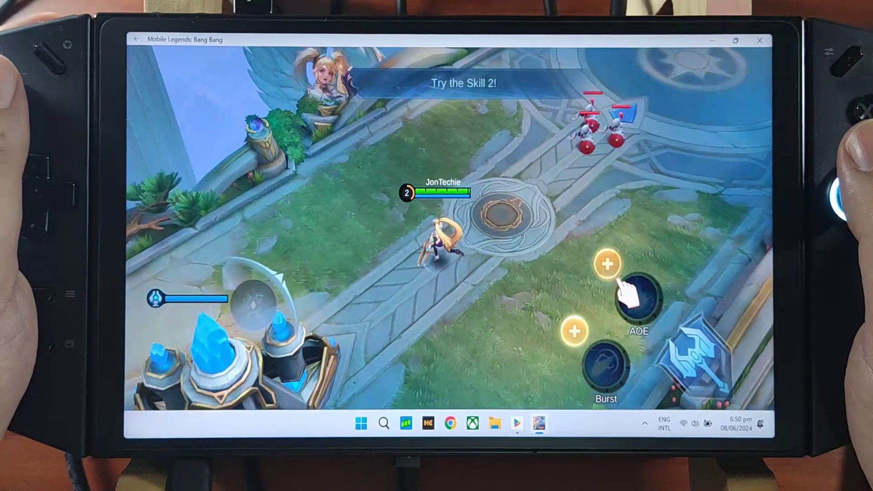
{"action": "left_click", "coordinate": [608, 259]}
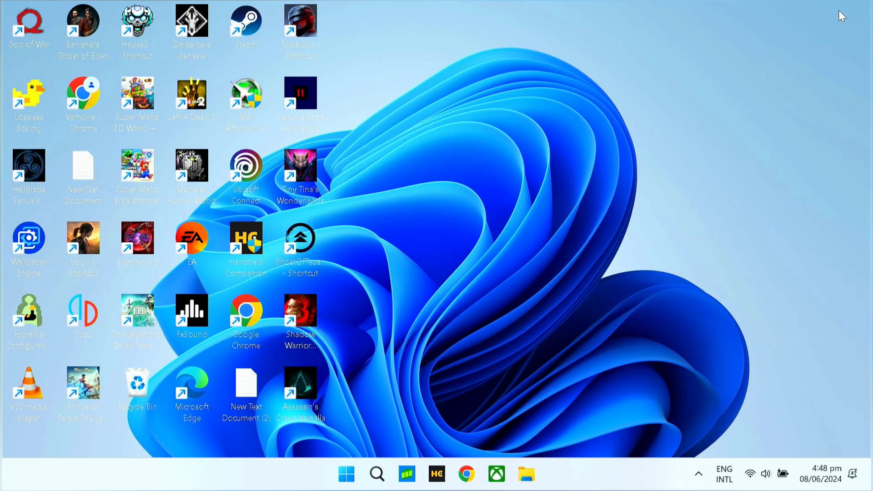
Go from Control Panel's installed programs to the Turn Windows features on or off dialog.
{"action": "left_click", "coordinate": [380, 471]}
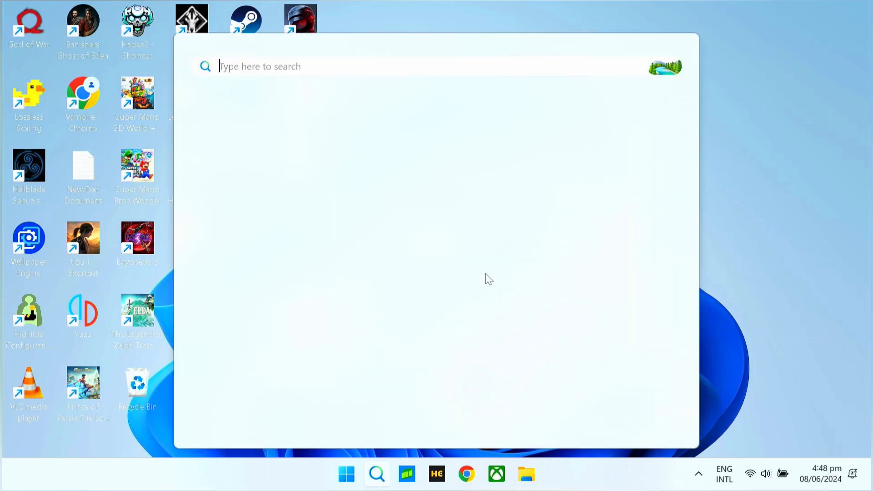
{"action": "left_click", "coordinate": [249, 165]}
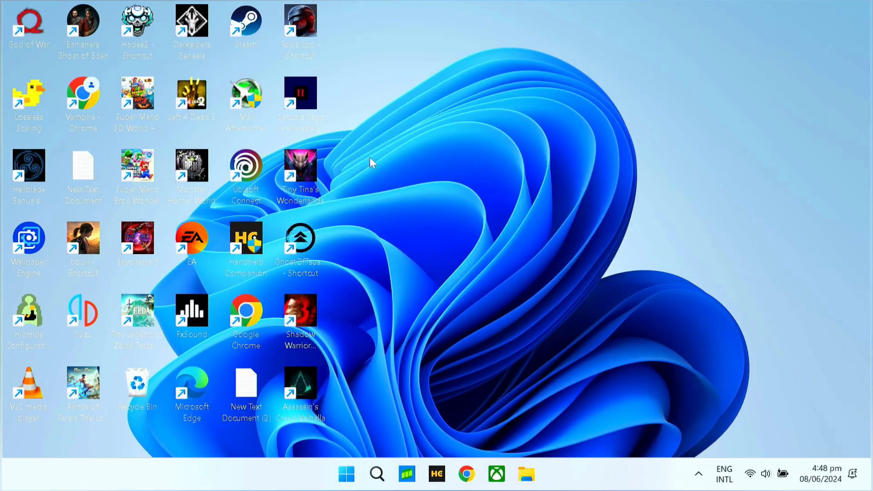
{"action": "left_click", "coordinate": [279, 322]}
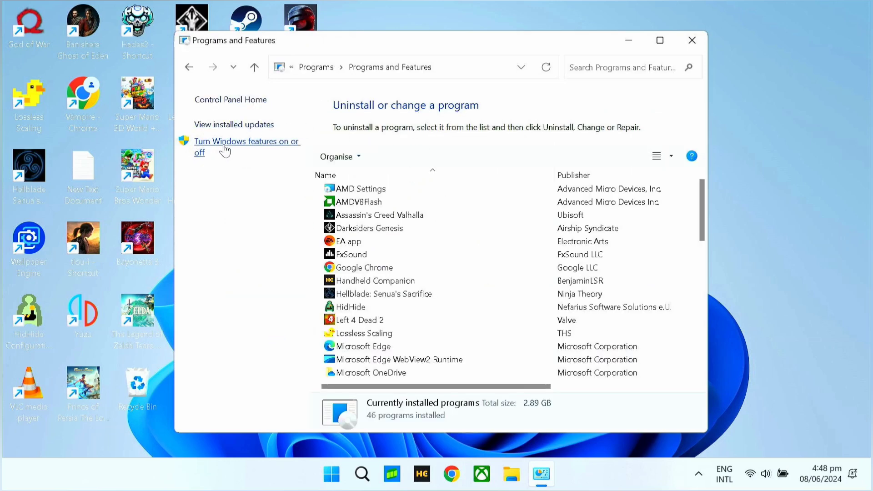
{"action": "left_click", "coordinate": [225, 150]}
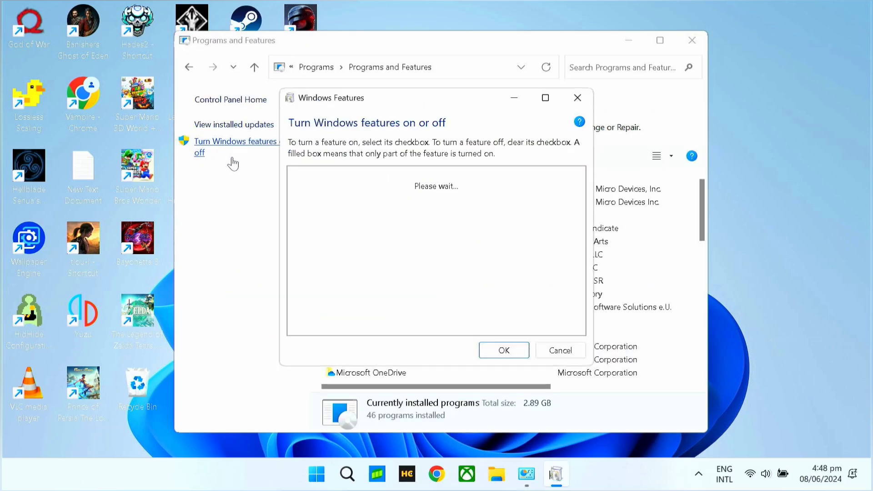
Enable Virtual Machine Platform and Windows Hypervisor Platform, apply, and choose Don't restart.
{"action": "scroll", "coordinate": [398, 224], "scroll_direction": "down", "scroll_amount": 2}
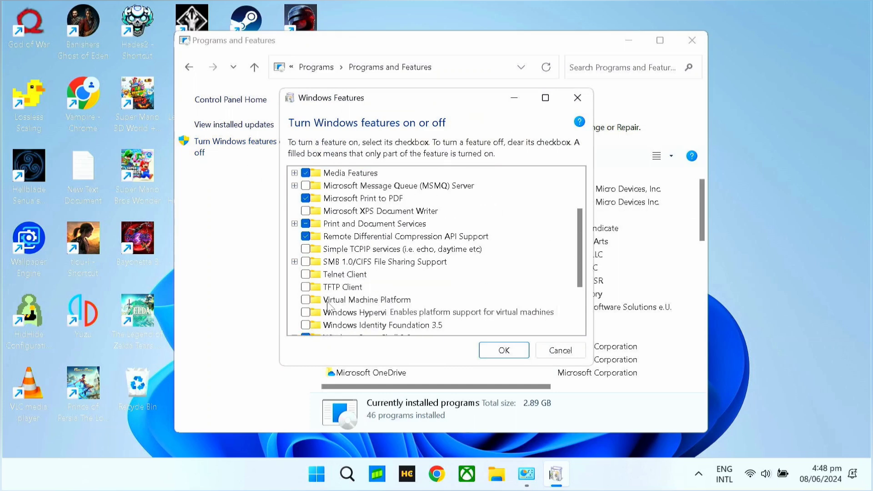
{"action": "left_click", "coordinate": [305, 300]}
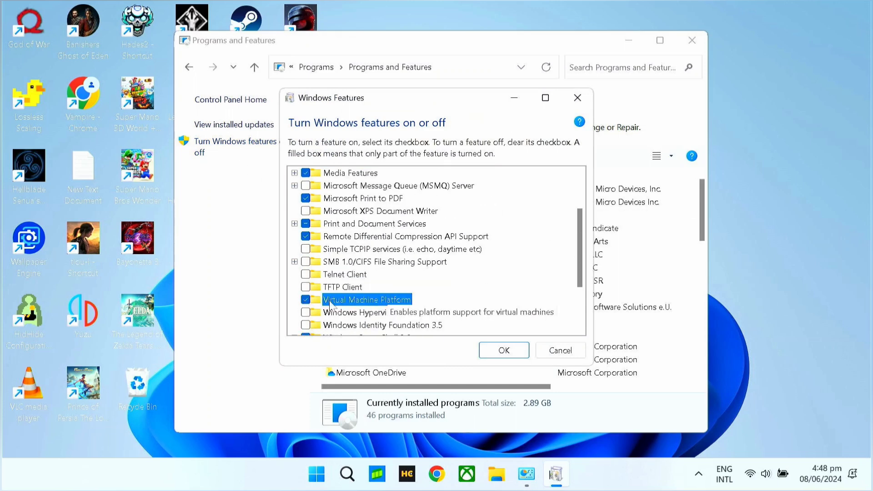
{"action": "left_click", "coordinate": [305, 312]}
{"action": "left_click", "coordinate": [504, 353]}
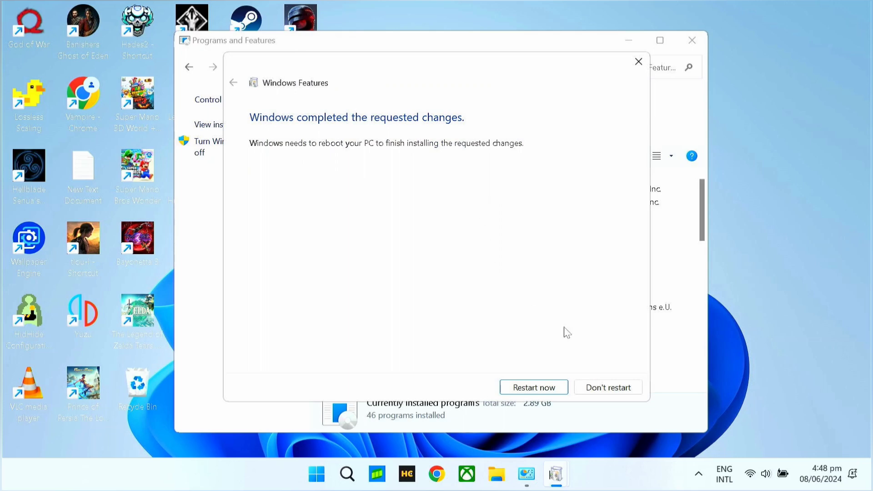
{"action": "left_click", "coordinate": [598, 388]}
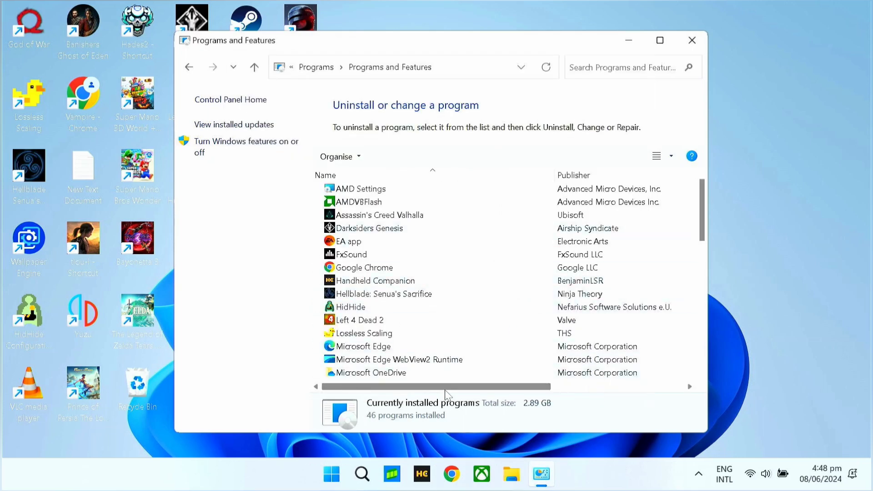
Search Google in Chrome for 'wsa windows 11 github'.
{"action": "left_click", "coordinate": [453, 474]}
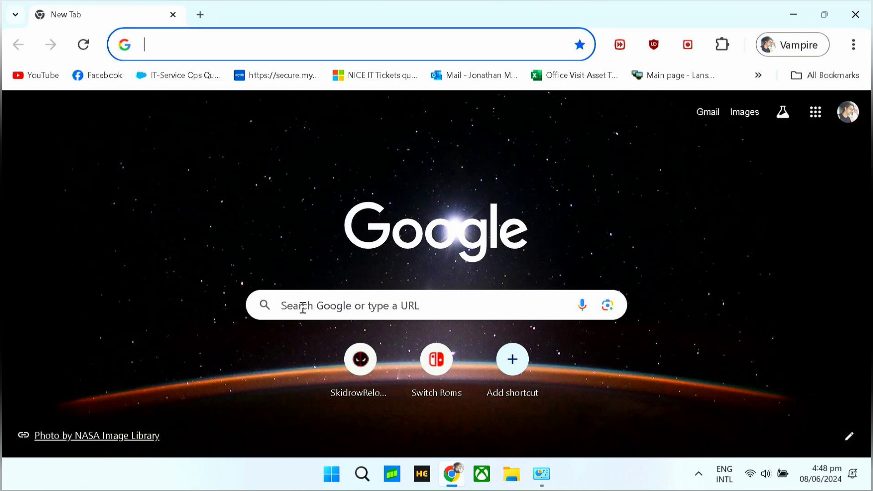
{"action": "left_click", "coordinate": [303, 307]}
{"action": "type", "text": "wsa"}
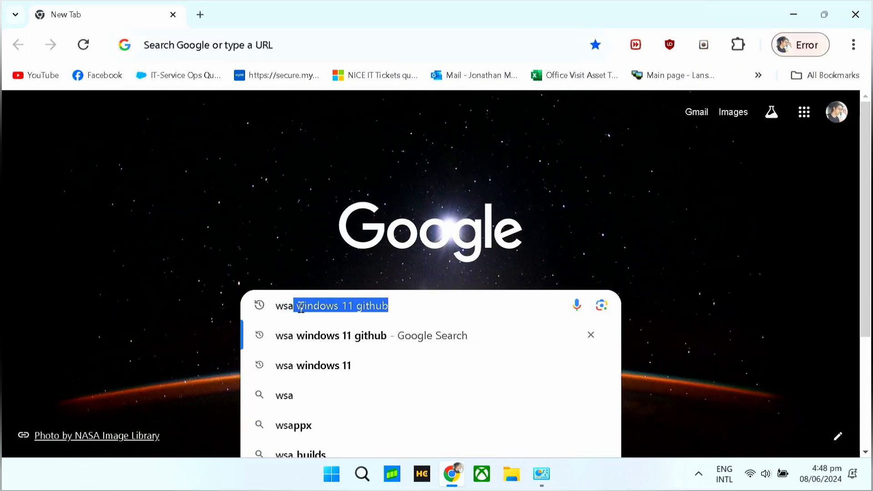
{"action": "key", "text": "Right"}
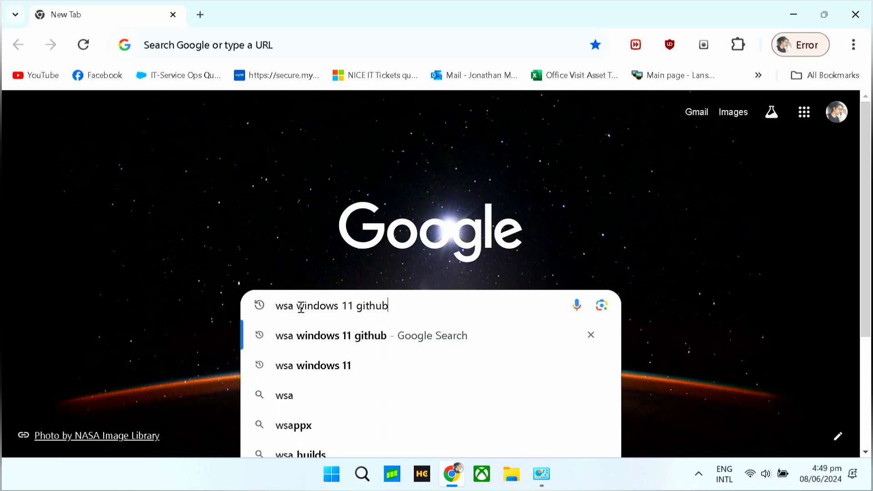
{"action": "key", "text": "Return"}
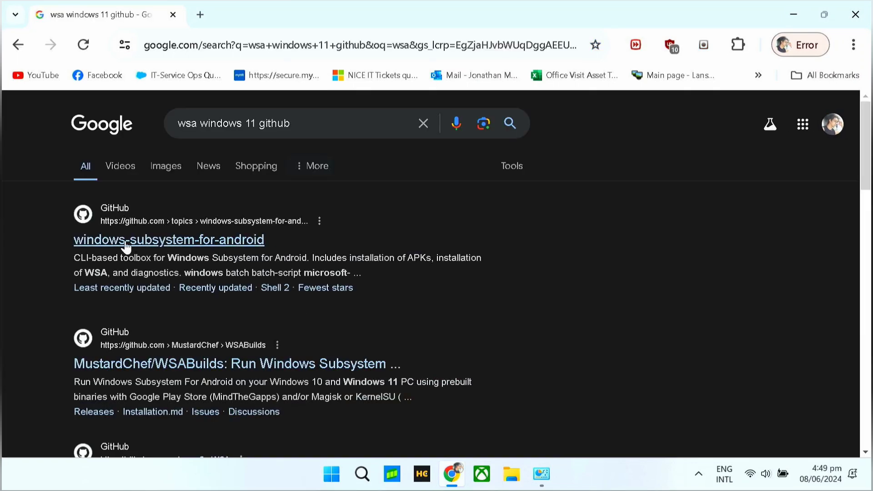
Follow the windows-subsystem-for-android topic to MustardChef/WSABuilds and scroll to its downloads table.
{"action": "left_click", "coordinate": [111, 241]}
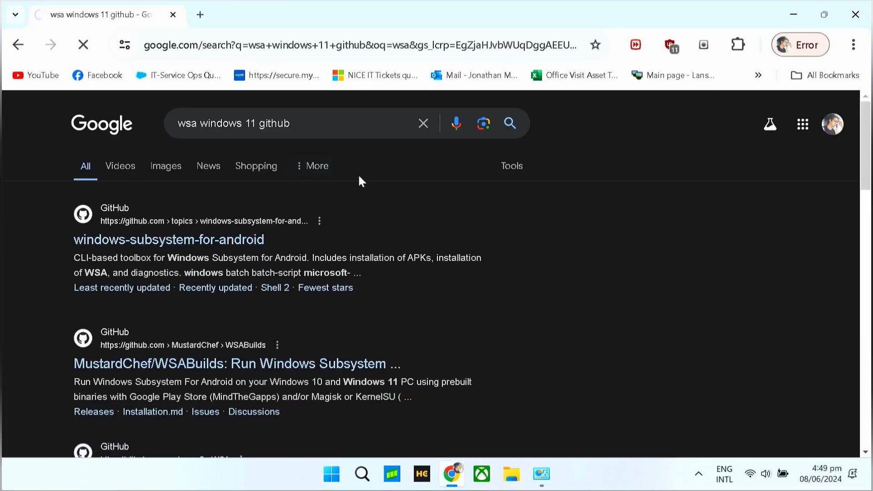
{"action": "scroll", "coordinate": [314, 241], "scroll_direction": "down", "scroll_amount": 3}
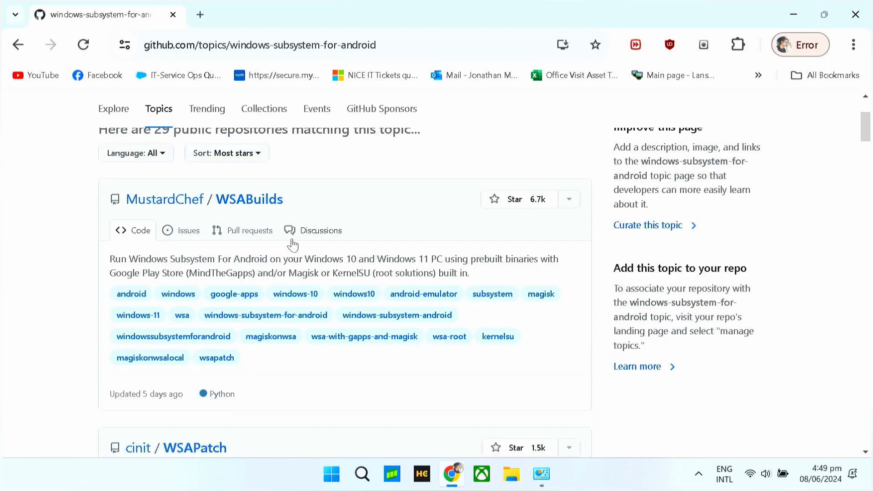
{"action": "left_click", "coordinate": [252, 202]}
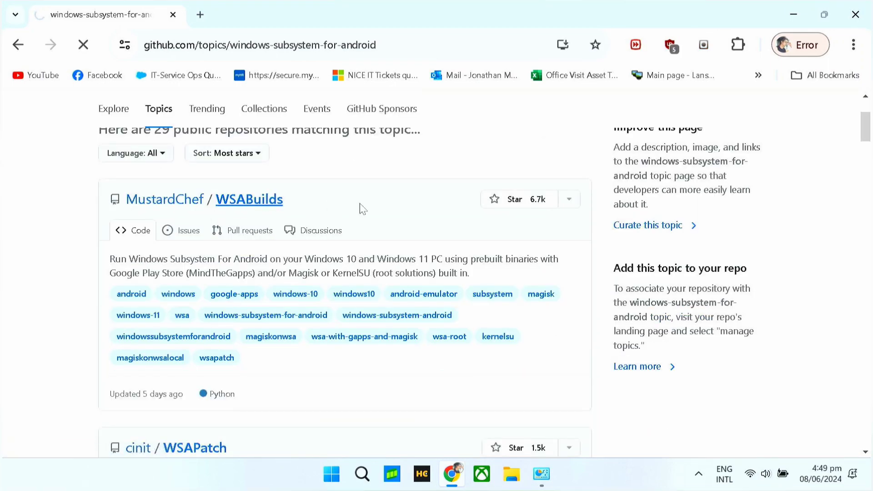
{"action": "scroll", "coordinate": [397, 269], "scroll_direction": "down", "scroll_amount": 5}
{"action": "scroll", "coordinate": [397, 273], "scroll_direction": "down", "scroll_amount": 15}
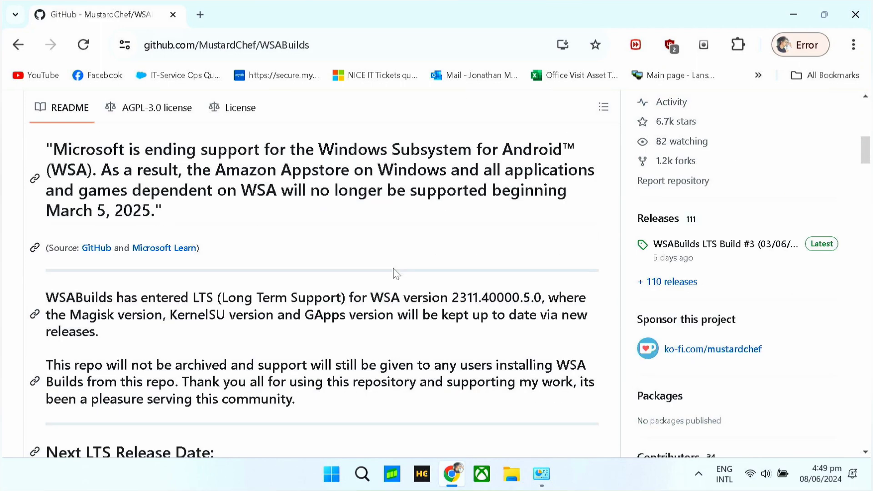
{"action": "scroll", "coordinate": [397, 263], "scroll_direction": "down", "scroll_amount": 7}
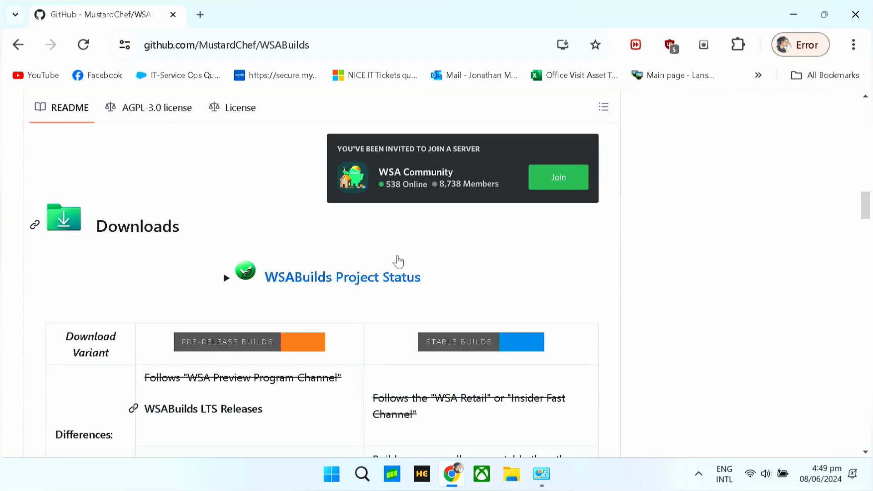
{"action": "scroll", "coordinate": [331, 264], "scroll_direction": "down", "scroll_amount": 6}
{"action": "scroll", "coordinate": [331, 265], "scroll_direction": "down", "scroll_amount": 1}
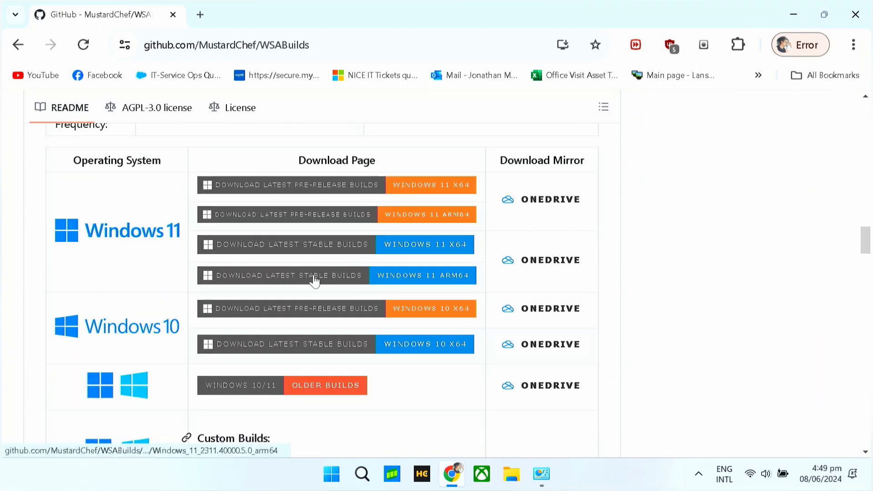
Open the Windows 11 x64 stable release and save its MindTheGapps-13.0-RemovedAmazon .7z asset to D:\Downloads.
{"action": "left_click", "coordinate": [457, 250]}
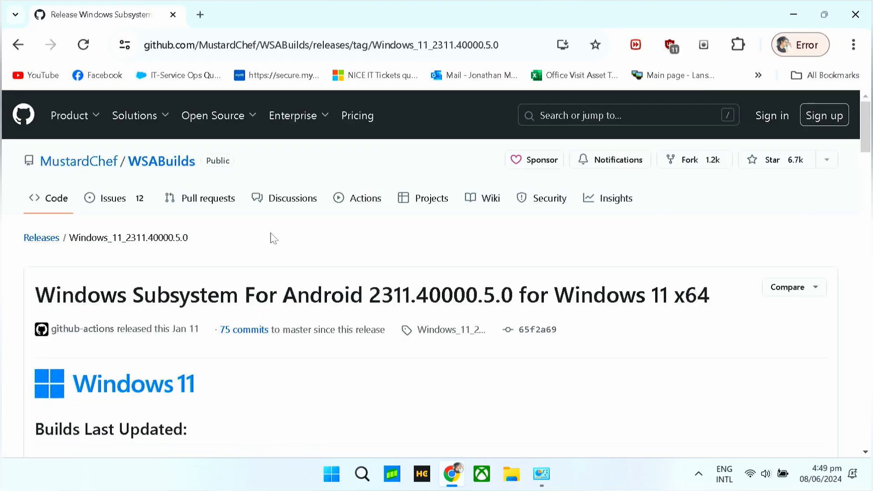
{"action": "scroll", "coordinate": [273, 238], "scroll_direction": "down", "scroll_amount": 18}
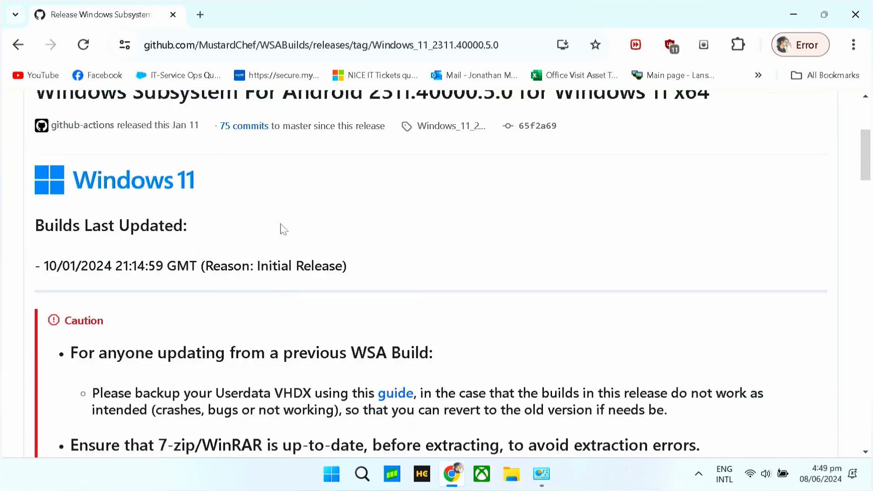
{"action": "scroll", "coordinate": [293, 216], "scroll_direction": "down", "scroll_amount": 18}
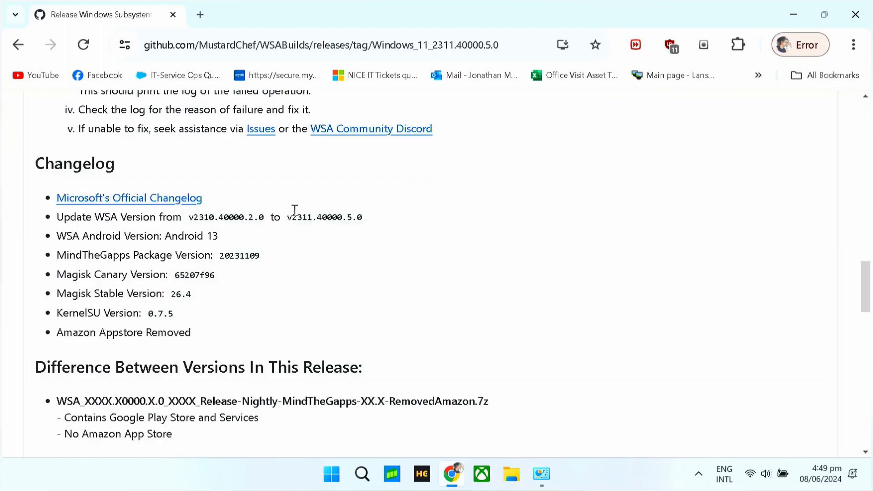
{"action": "scroll", "coordinate": [298, 214], "scroll_direction": "down", "scroll_amount": 5}
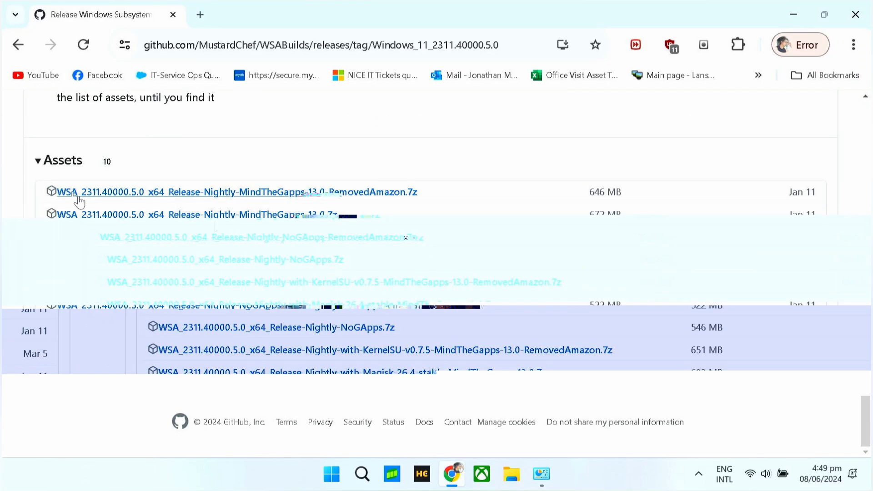
{"action": "scroll", "coordinate": [200, 189], "scroll_direction": "up", "scroll_amount": 5}
{"action": "scroll", "coordinate": [200, 190], "scroll_direction": "down", "scroll_amount": 4}
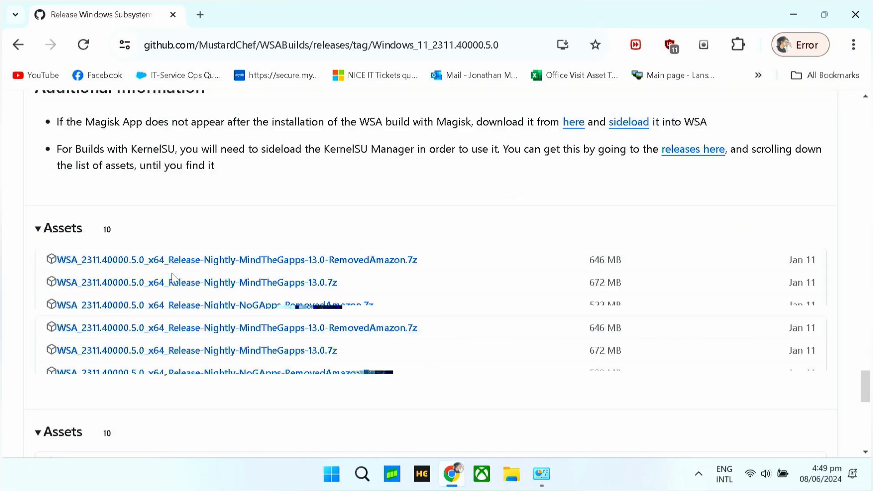
{"action": "scroll", "coordinate": [296, 169], "scroll_direction": "up", "scroll_amount": 7}
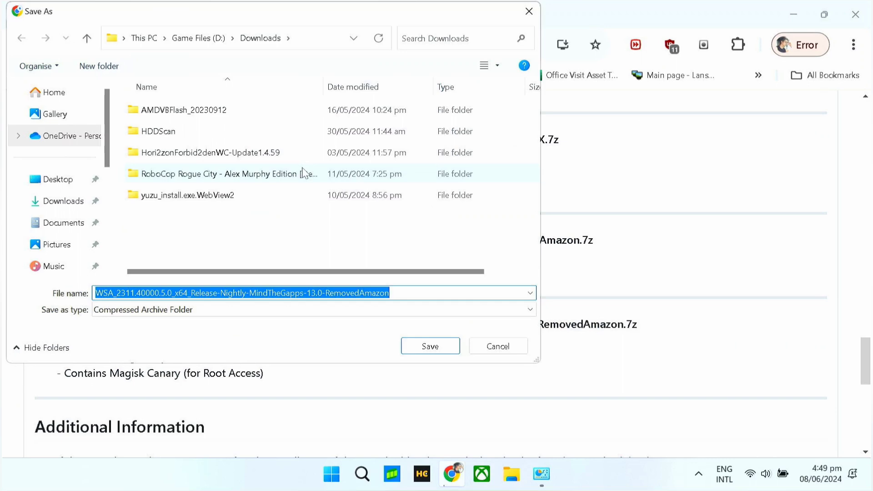
{"action": "left_click", "coordinate": [424, 347]}
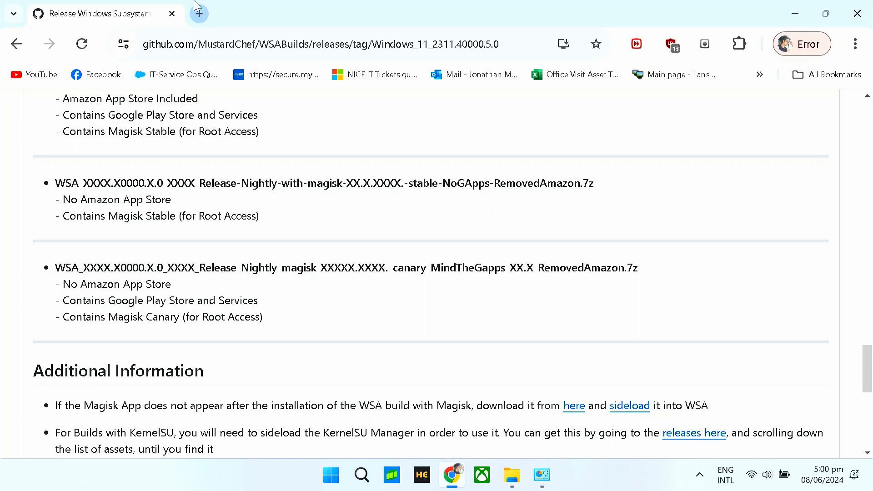
Search Google for '7zip' in a new Chrome tab.
{"action": "left_click", "coordinate": [198, 14]}
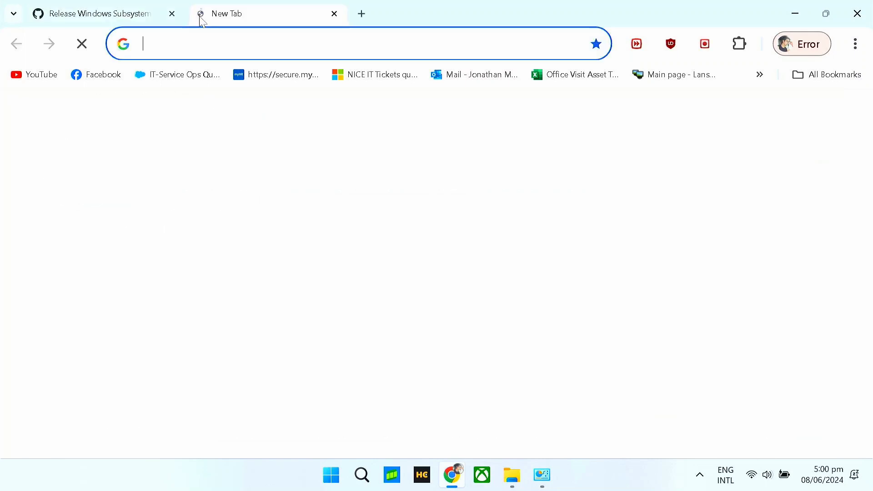
{"action": "left_click", "coordinate": [302, 305]}
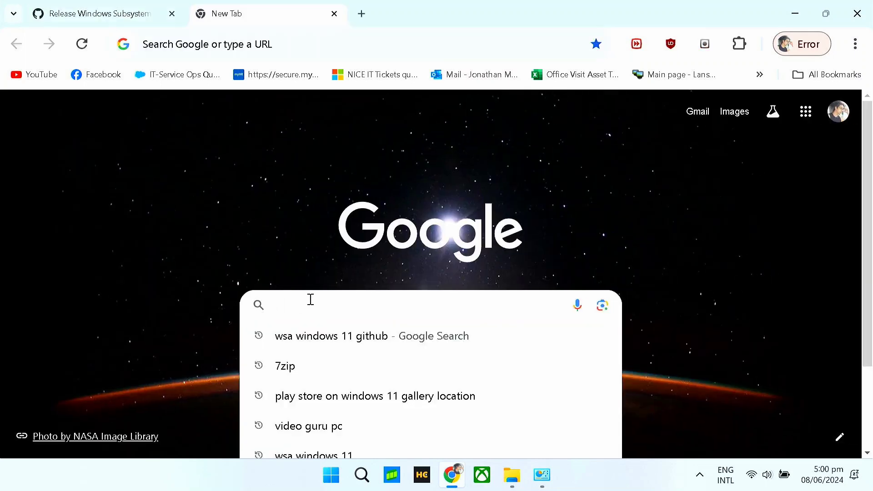
{"action": "type", "text": "7zip"}
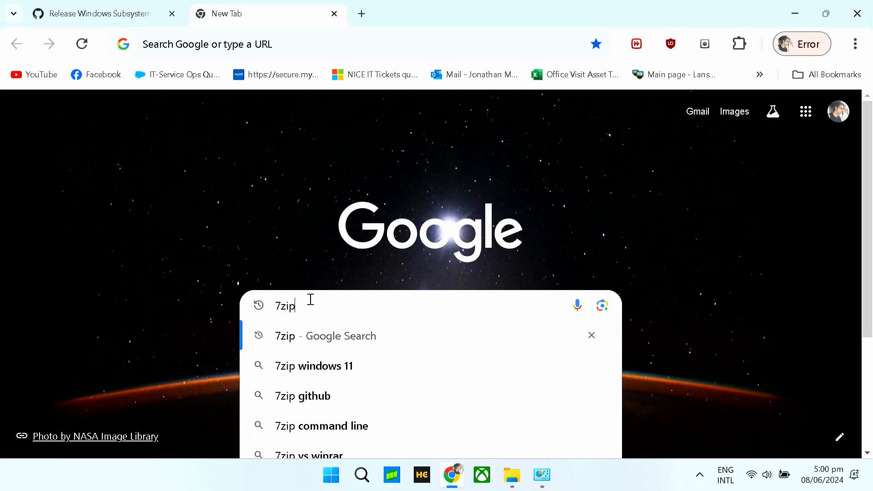
{"action": "left_click", "coordinate": [322, 343]}
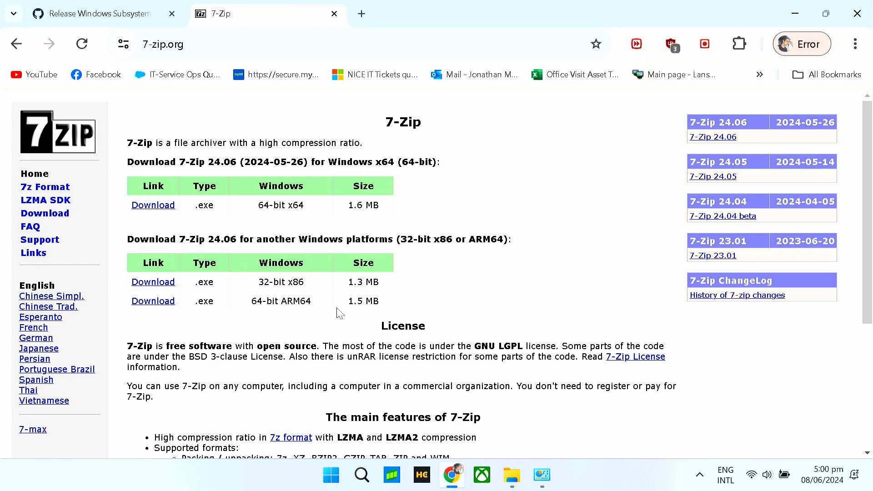
Save the 7-Zip 24.06 64-bit x64 installer and open the recent downloads list.
{"action": "left_click", "coordinate": [153, 205]}
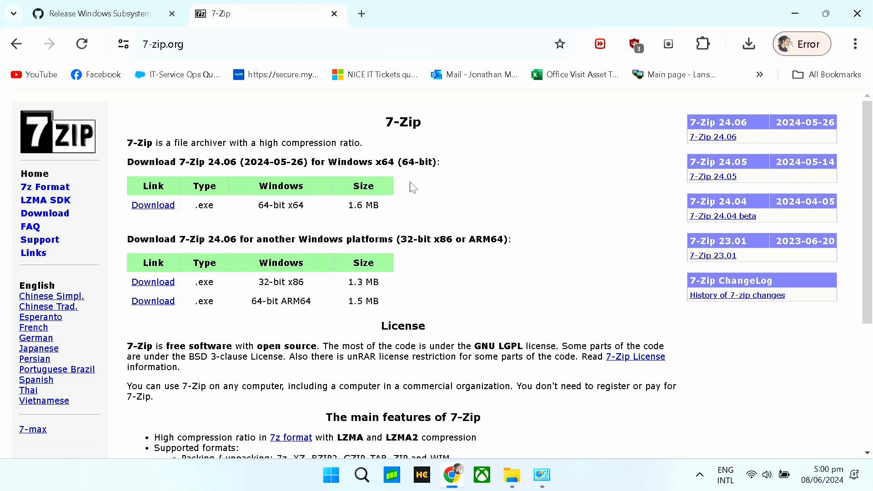
{"action": "left_click", "coordinate": [425, 347]}
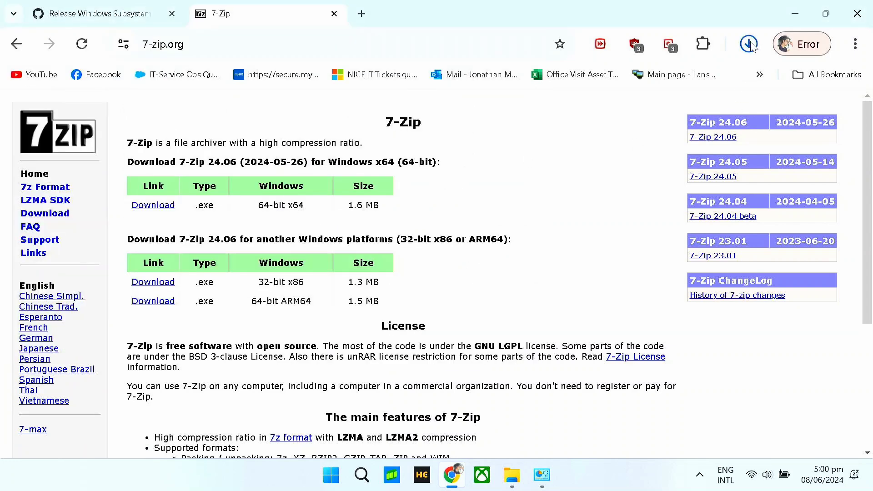
{"action": "left_click", "coordinate": [750, 45]}
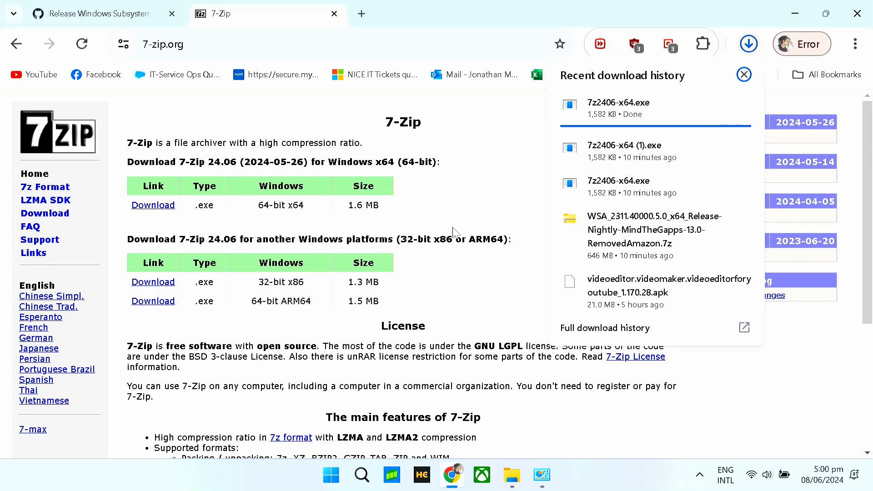
Run 7z2406-x64 from Downloads, approve UAC, and install 7-Zip to the default C:\Program Files\7-Zip.
{"action": "left_click", "coordinate": [716, 104]}
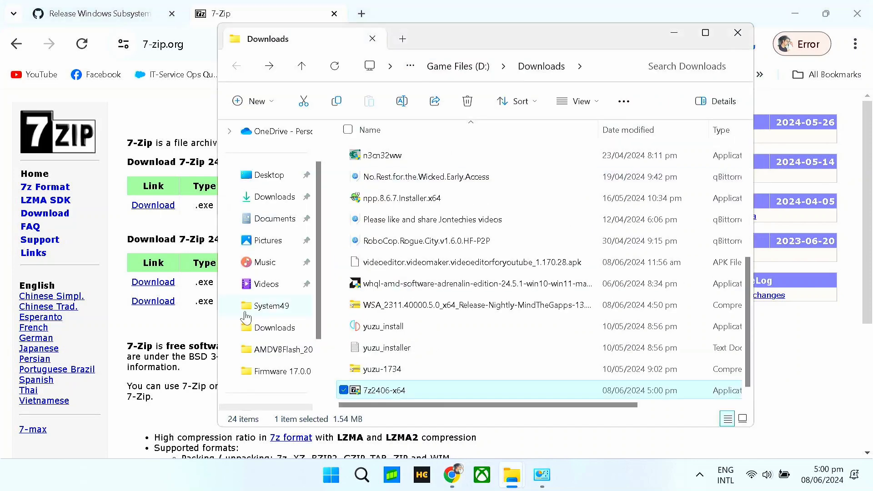
{"action": "double_click", "coordinate": [384, 391]}
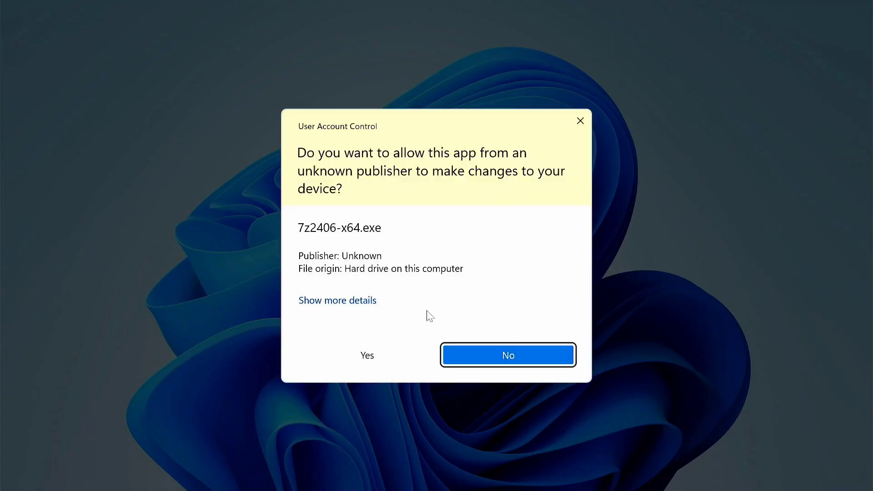
{"action": "left_click", "coordinate": [374, 363]}
{"action": "left_click", "coordinate": [449, 282]}
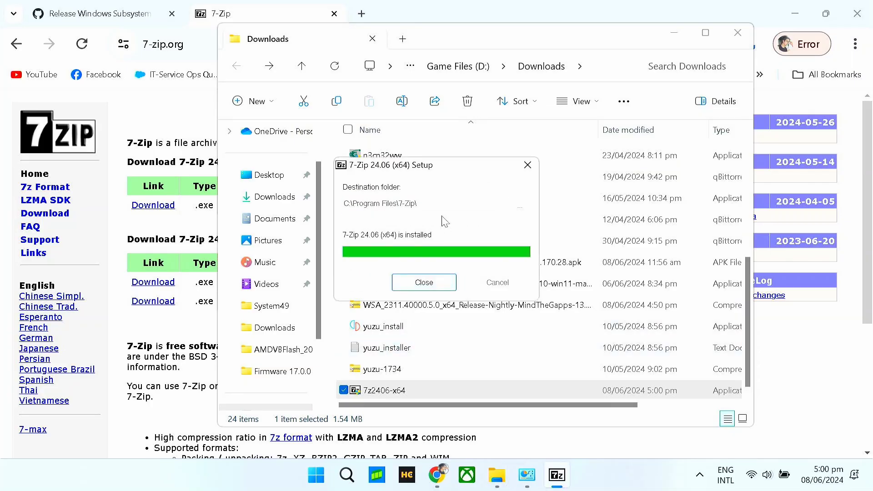
{"action": "left_click", "coordinate": [414, 284]}
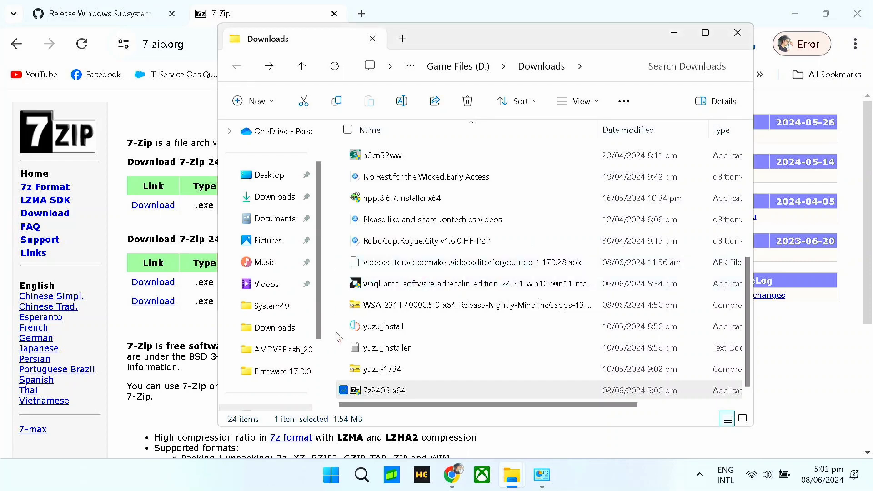
Choose Restart from the Start menu's power options.
{"action": "left_click", "coordinate": [425, 306]}
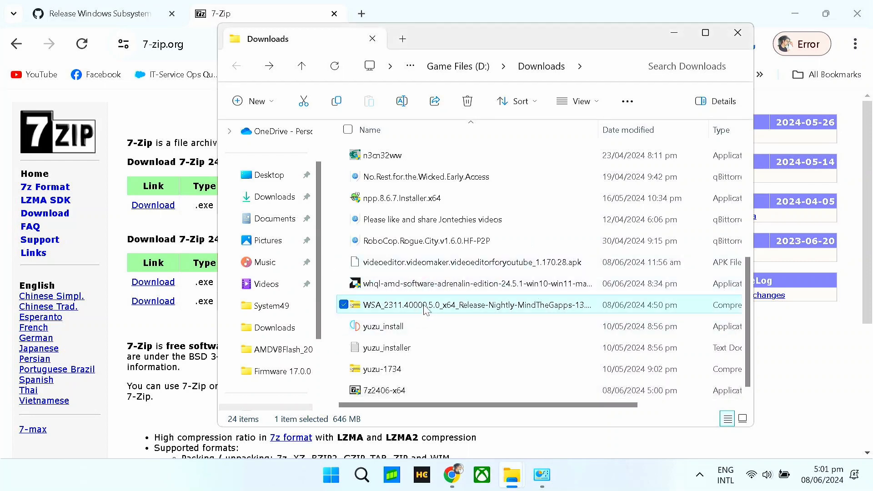
{"action": "left_click", "coordinate": [331, 474]}
{"action": "left_click", "coordinate": [607, 430]}
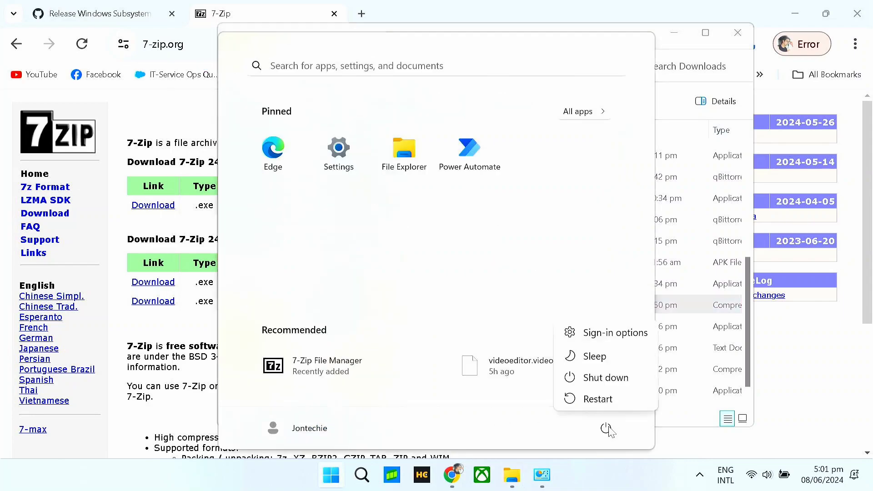
{"action": "left_click", "coordinate": [622, 397]}
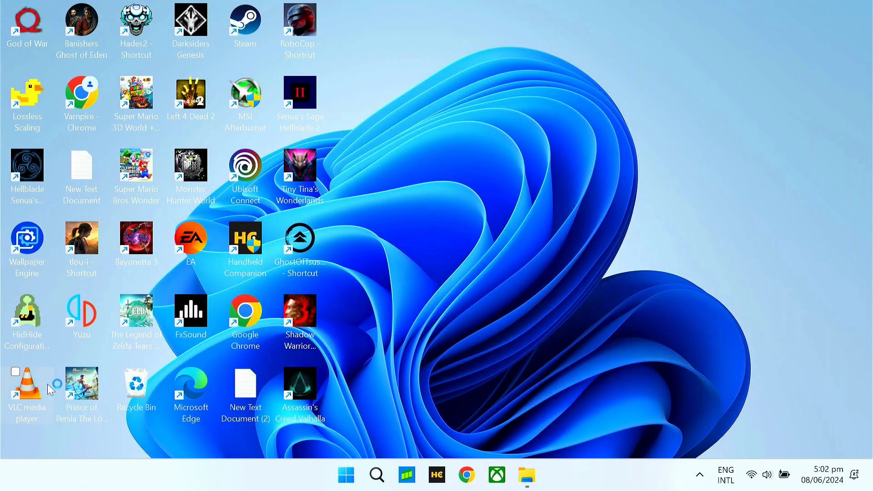
Use 7-Zip's Extract Here on the WSA_2311.40000.5.0 MindTheGapps .7z archive in Downloads.
{"action": "left_click", "coordinate": [527, 475]}
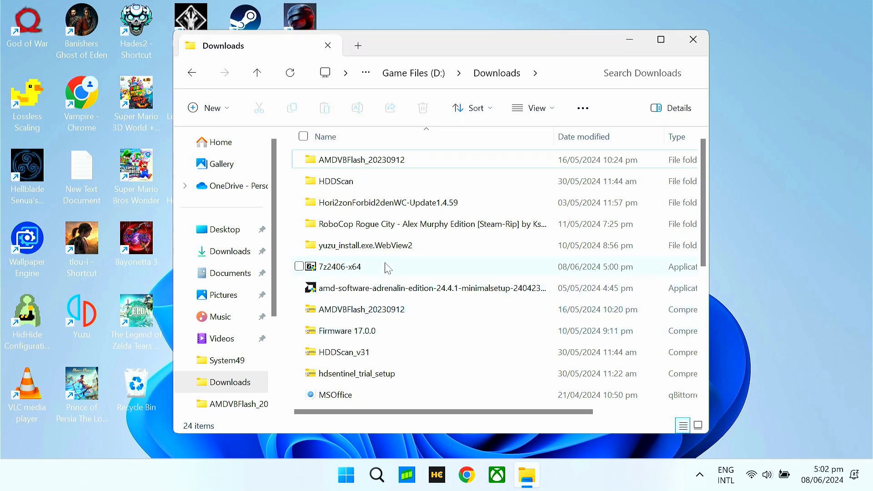
{"action": "scroll", "coordinate": [423, 291], "scroll_direction": "down", "scroll_amount": 1}
{"action": "scroll", "coordinate": [401, 284], "scroll_direction": "up", "scroll_amount": 1}
{"action": "key", "text": "w"}
{"action": "left_click", "coordinate": [358, 336]}
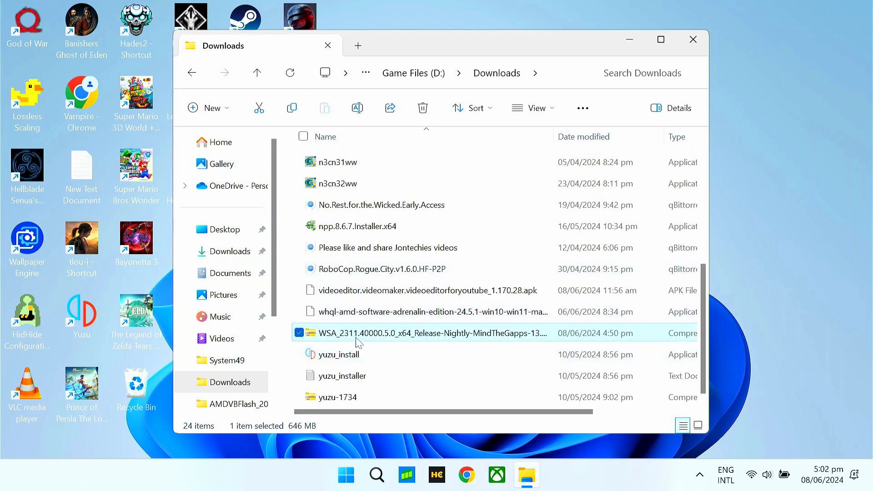
{"action": "right_click", "coordinate": [359, 341]}
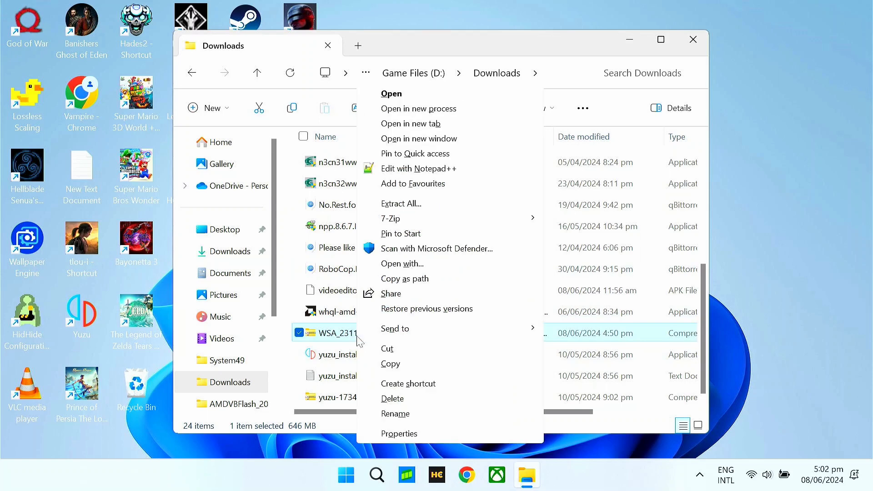
{"action": "mouse_move", "coordinate": [400, 223]}
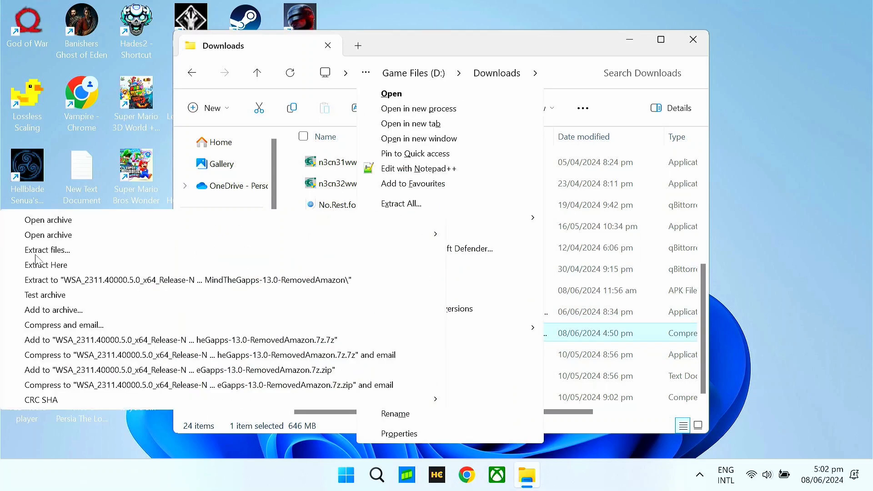
{"action": "left_click", "coordinate": [46, 265]}
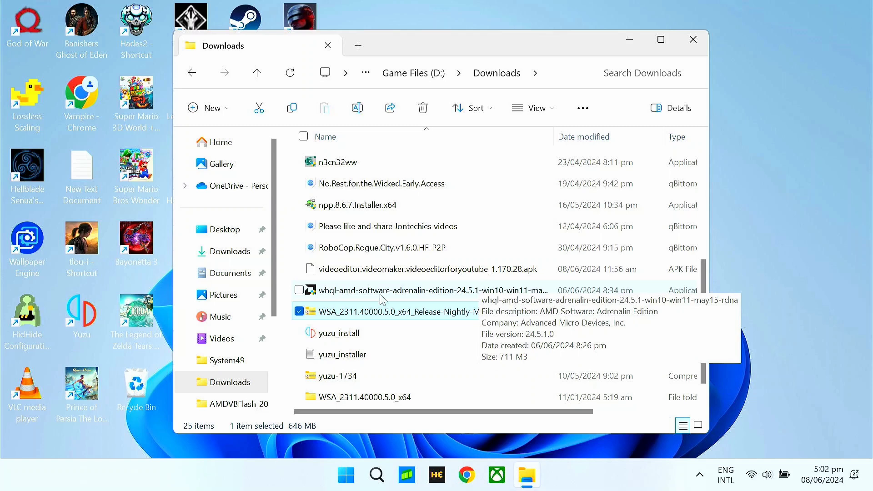
Open the WSA_2311.40000.5.0_x64 folder and launch Run.bat to start the MagiskOnWSA installer.
{"action": "left_click", "coordinate": [364, 398]}
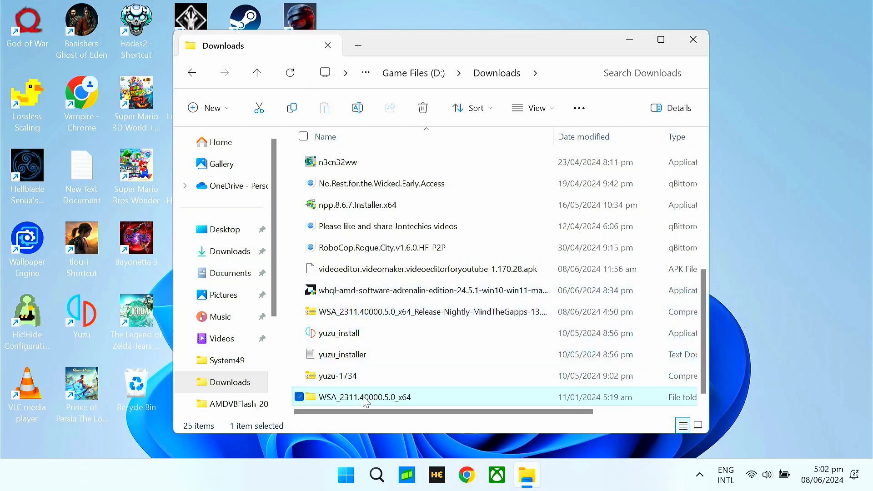
{"action": "double_click", "coordinate": [364, 398]}
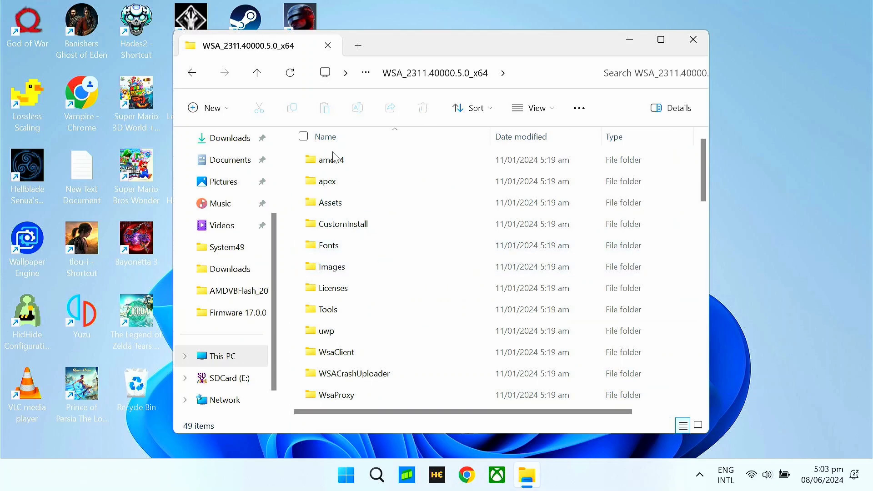
{"action": "scroll", "coordinate": [385, 300], "scroll_direction": "down", "scroll_amount": 3}
{"action": "scroll", "coordinate": [390, 301], "scroll_direction": "down", "scroll_amount": 4}
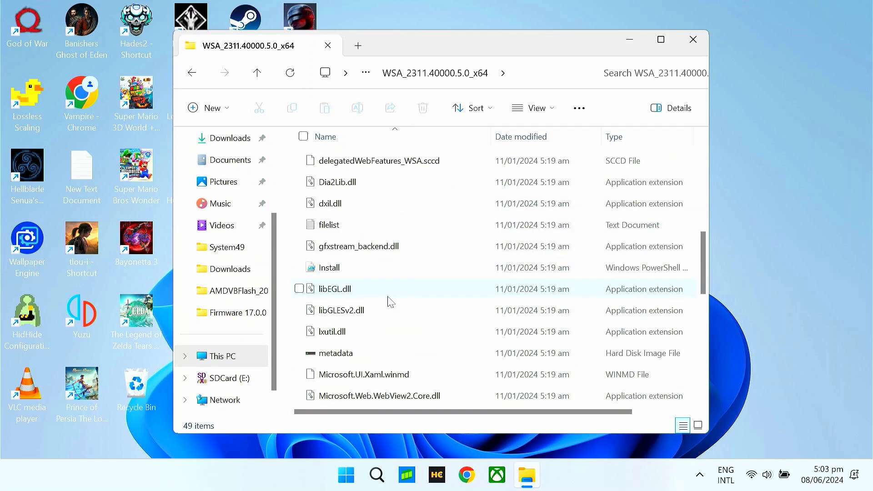
{"action": "scroll", "coordinate": [390, 302], "scroll_direction": "down", "scroll_amount": 2}
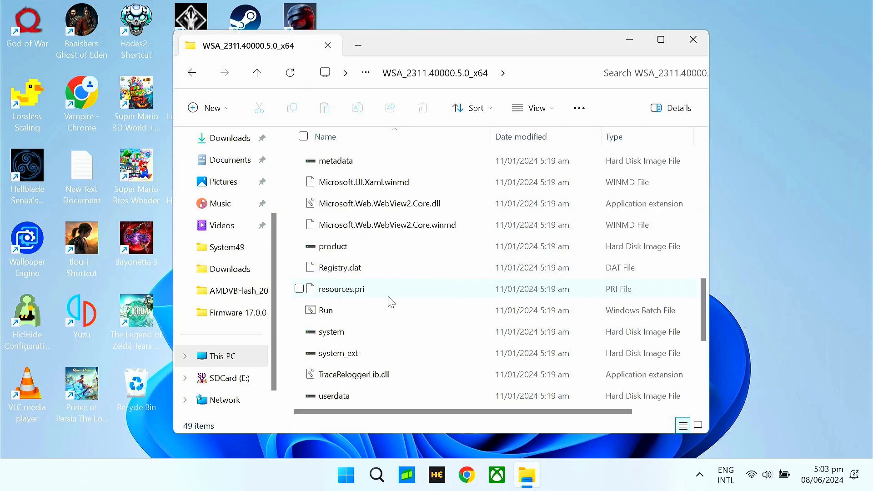
{"action": "double_click", "coordinate": [356, 311]}
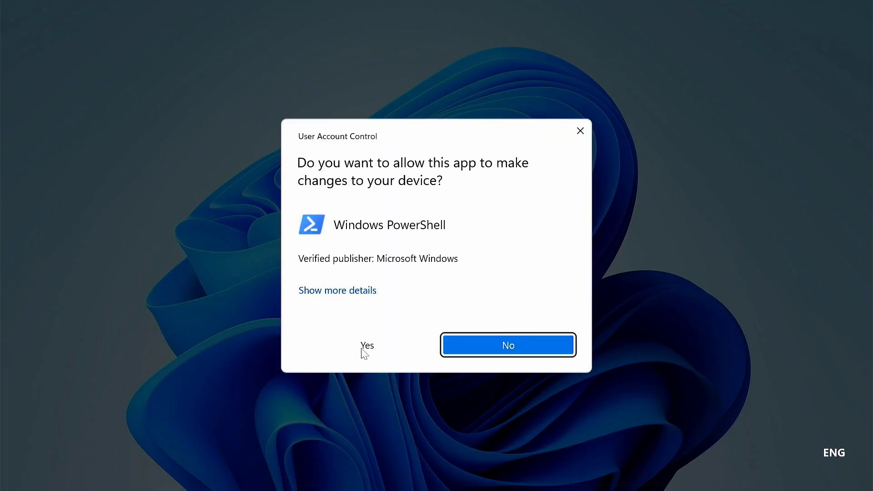
Allow PowerShell to make changes and continue past the first optional diagnostic data prompt.
{"action": "left_click", "coordinate": [363, 348]}
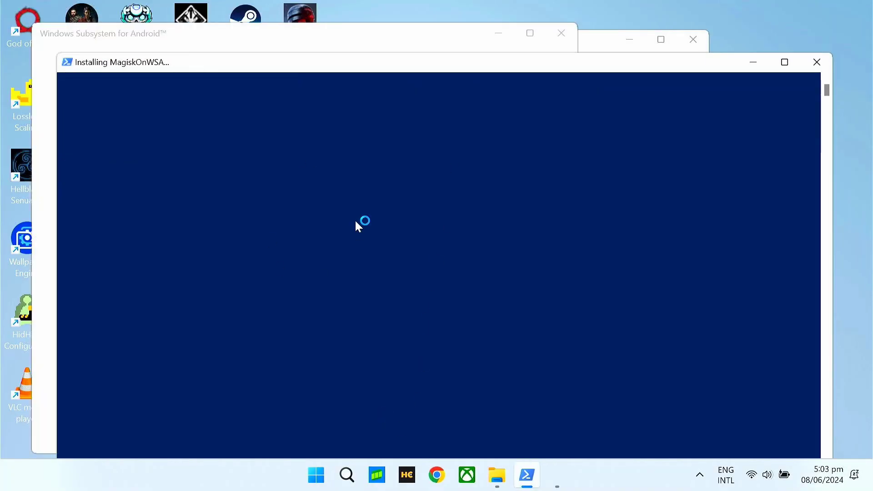
{"action": "left_click", "coordinate": [342, 275]}
{"action": "left_click", "coordinate": [364, 302]}
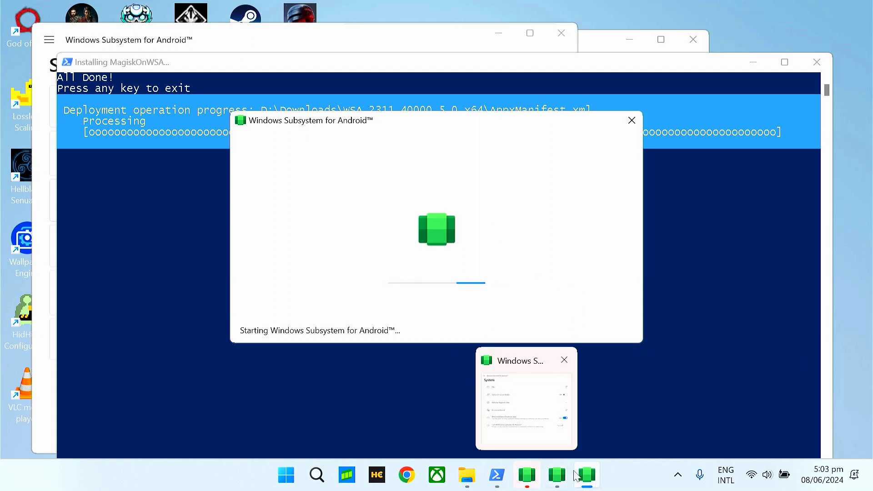
Bring forward and continue past the two remaining optional diagnostic data prompts.
{"action": "left_click", "coordinate": [513, 413]}
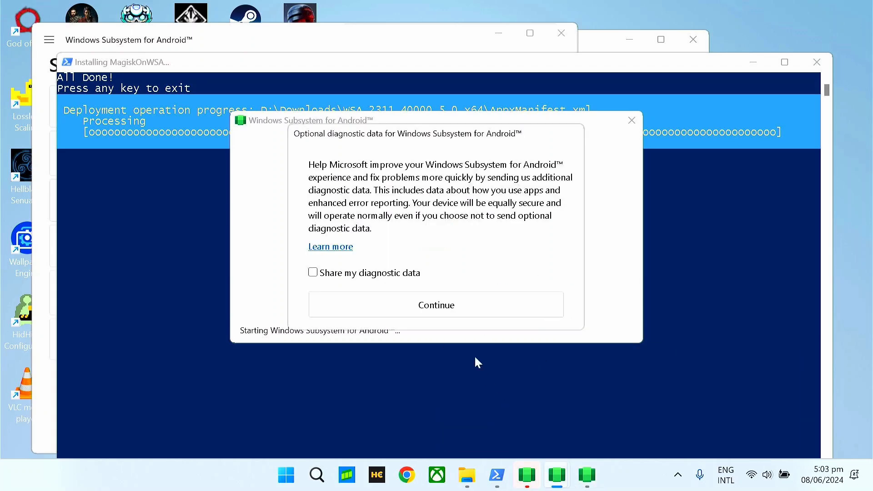
{"action": "left_click", "coordinate": [472, 306]}
{"action": "mouse_move", "coordinate": [607, 475]}
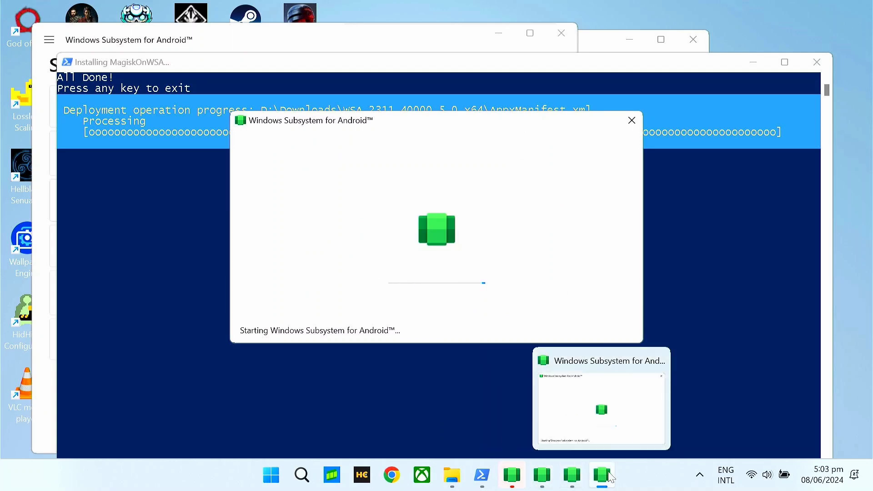
{"action": "mouse_move", "coordinate": [541, 462]}
{"action": "left_click", "coordinate": [510, 400]}
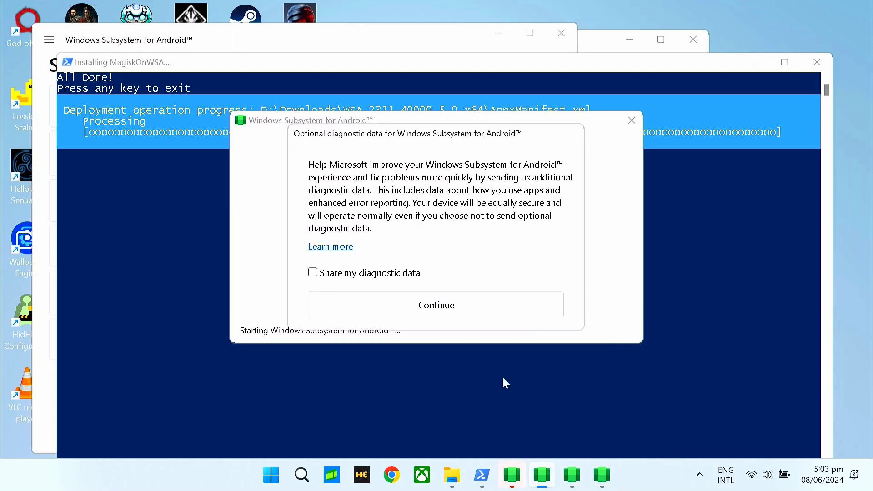
{"action": "left_click", "coordinate": [470, 298]}
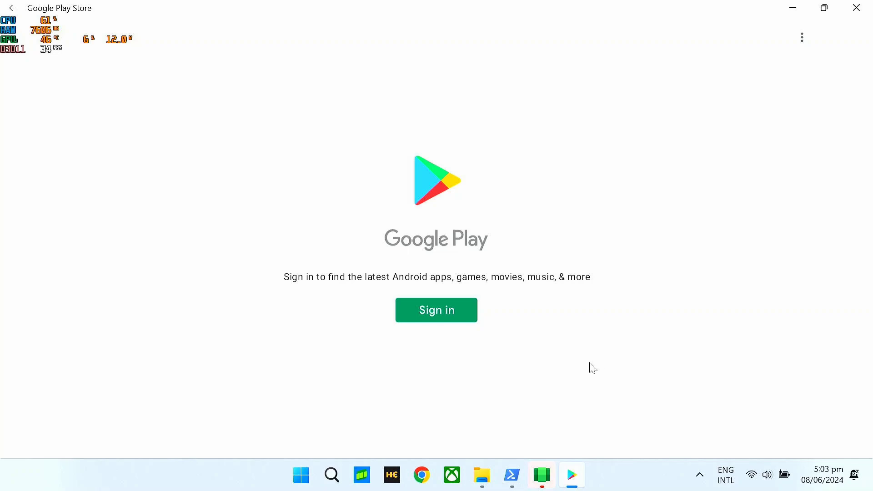
Start the Google Play sign-in at the e-mail field, checking the Android subsystem settings in between.
{"action": "left_click", "coordinate": [422, 315]}
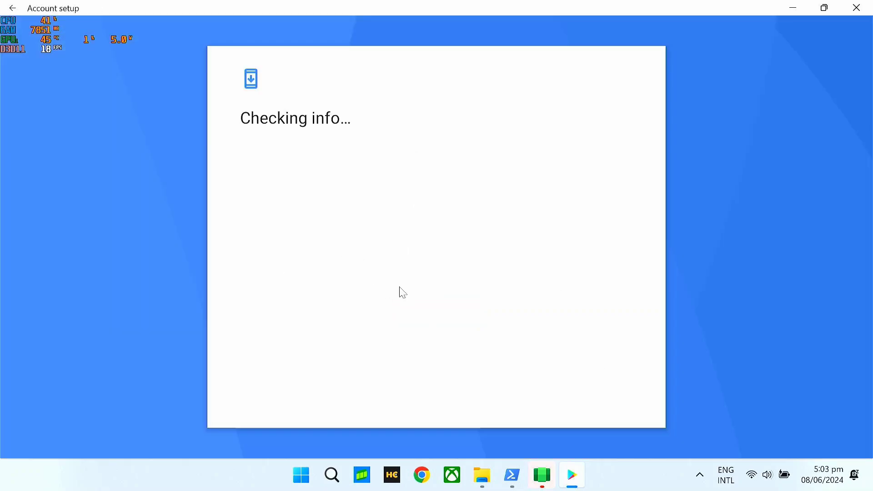
{"action": "left_click", "coordinate": [542, 475]}
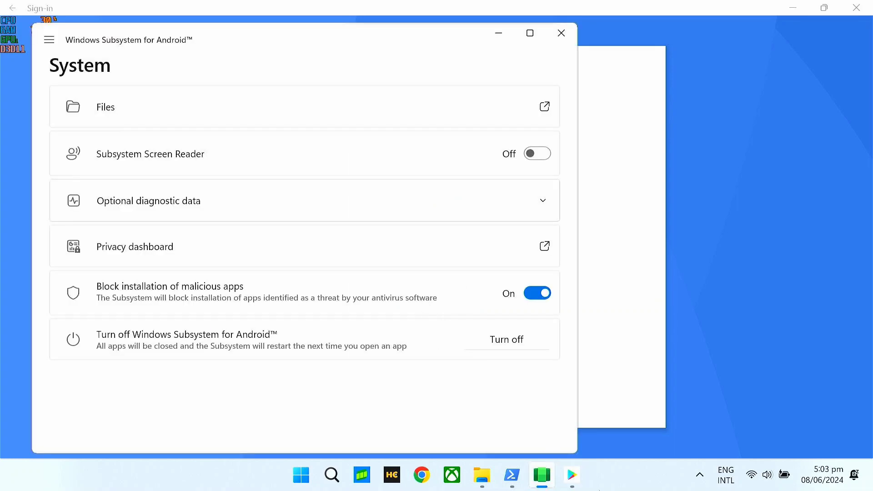
{"action": "left_click", "coordinate": [542, 475]}
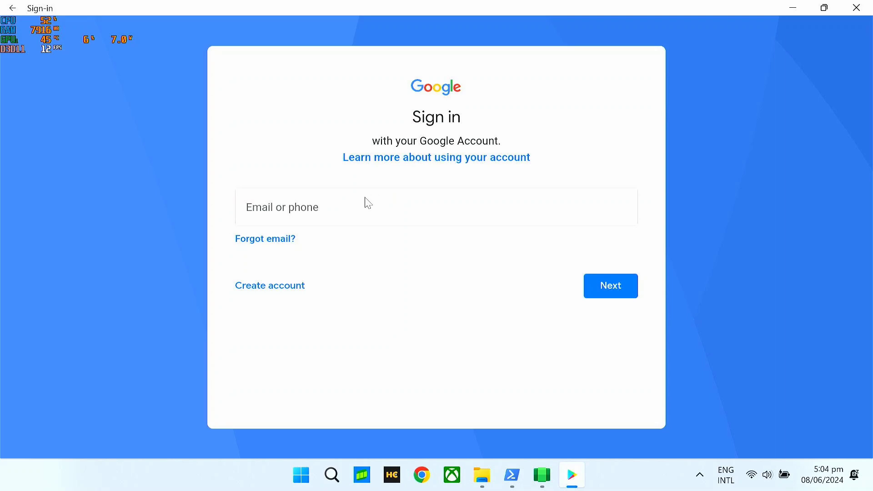
{"action": "left_click", "coordinate": [364, 202]}
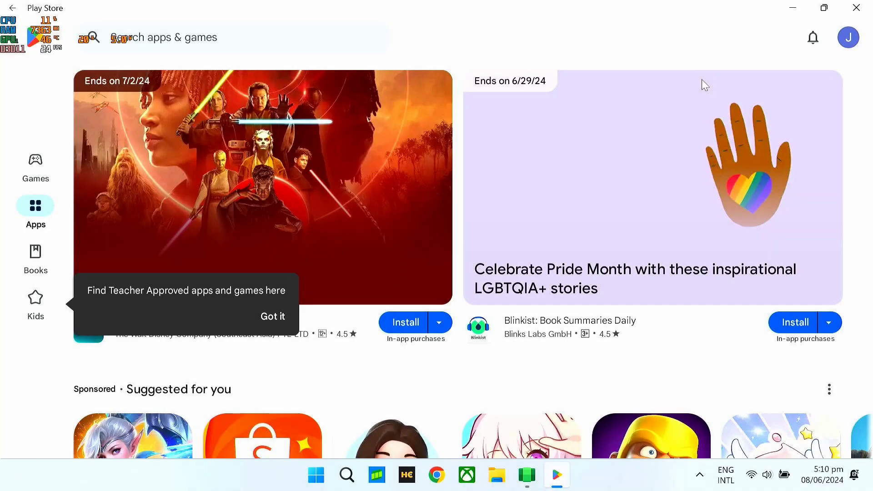
{"action": "left_click", "coordinate": [532, 478]}
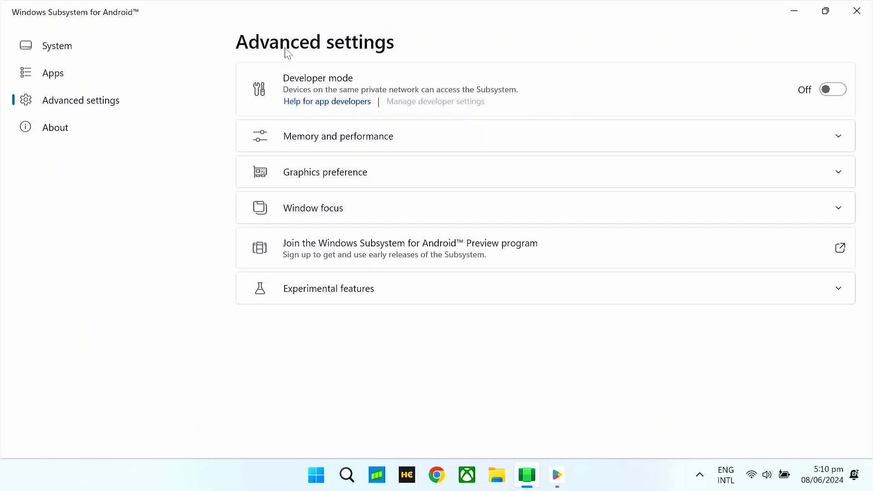
Turn on Developer mode and allow the subsystem through Windows Firewall from the developer options.
{"action": "left_click", "coordinate": [828, 89]}
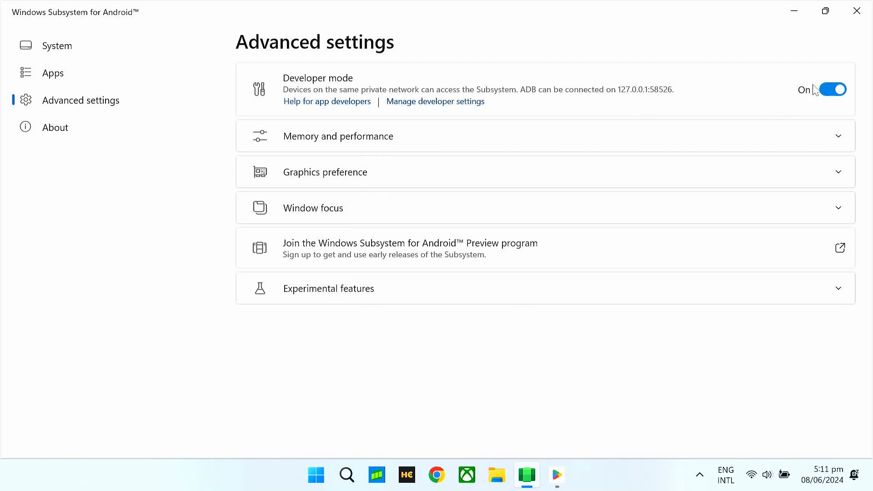
{"action": "left_click", "coordinate": [411, 101]}
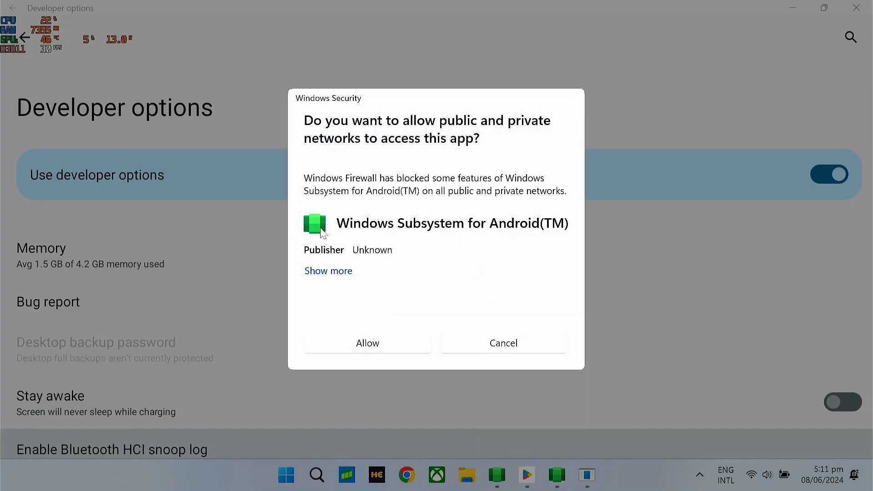
{"action": "left_click", "coordinate": [381, 343]}
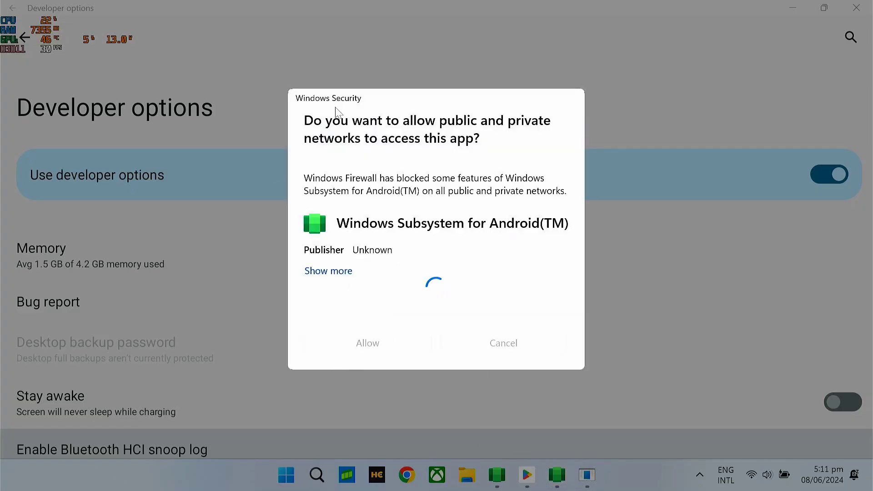
{"action": "scroll", "coordinate": [522, 250], "scroll_direction": "down", "scroll_amount": 4}
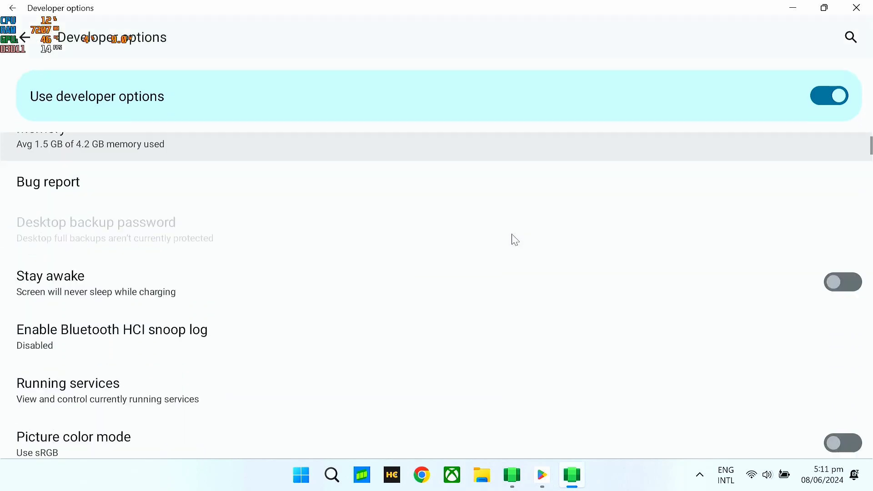
{"action": "scroll", "coordinate": [487, 132], "scroll_direction": "up", "scroll_amount": 5}
Close the developer options and enable Share user folders under Experimental features.
{"action": "left_click", "coordinate": [13, 7]}
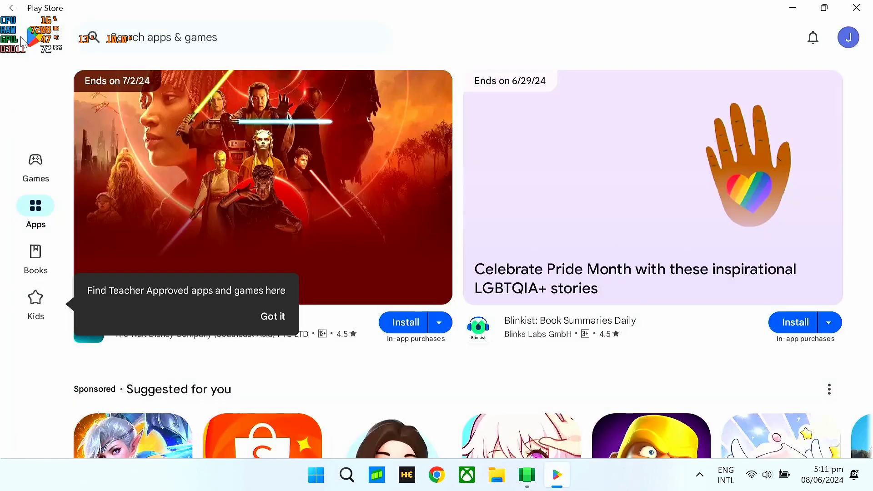
{"action": "left_click", "coordinate": [526, 475]}
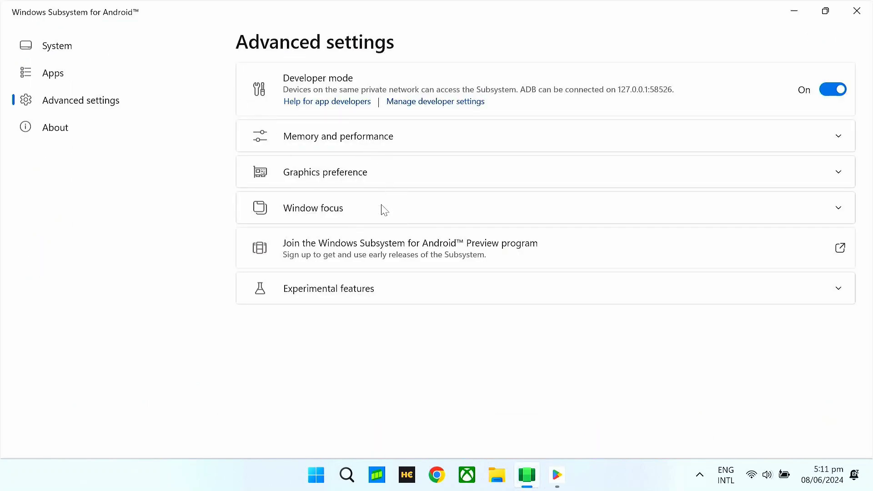
{"action": "left_click", "coordinate": [388, 292]}
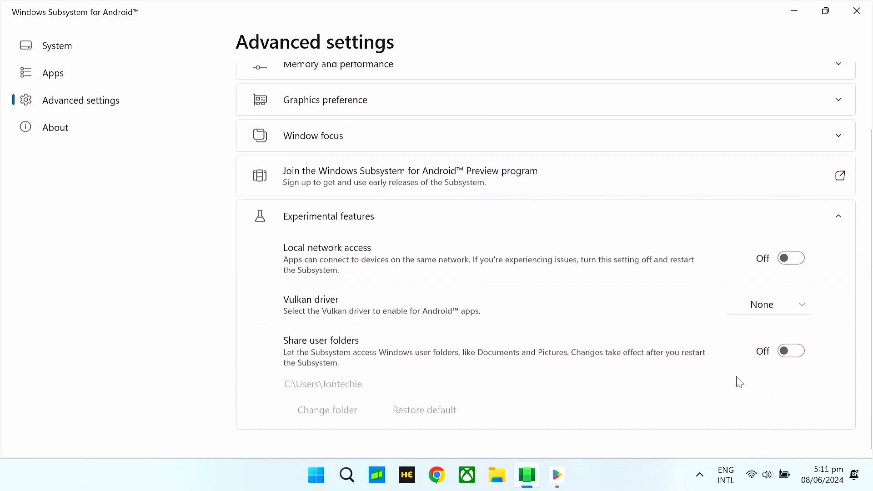
{"action": "left_click", "coordinate": [793, 358]}
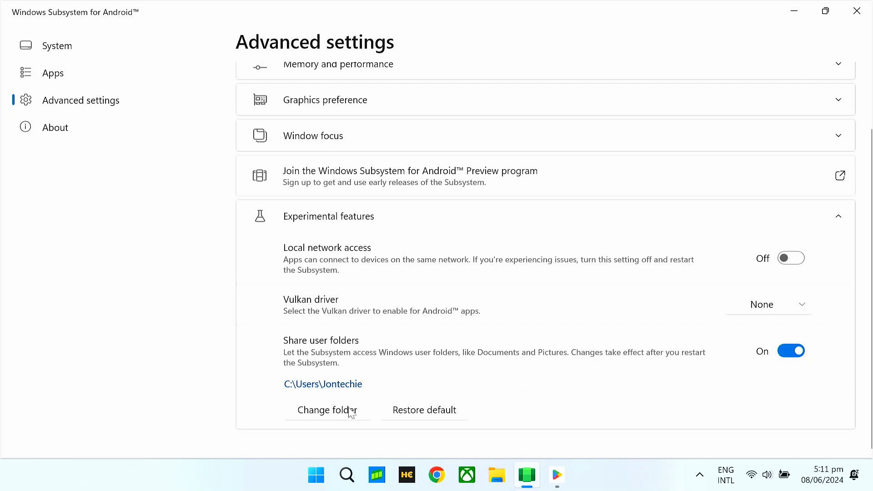
Set the shared folder to D:\Android Folders.
{"action": "left_click", "coordinate": [316, 411]}
{"action": "double_click", "coordinate": [197, 154]}
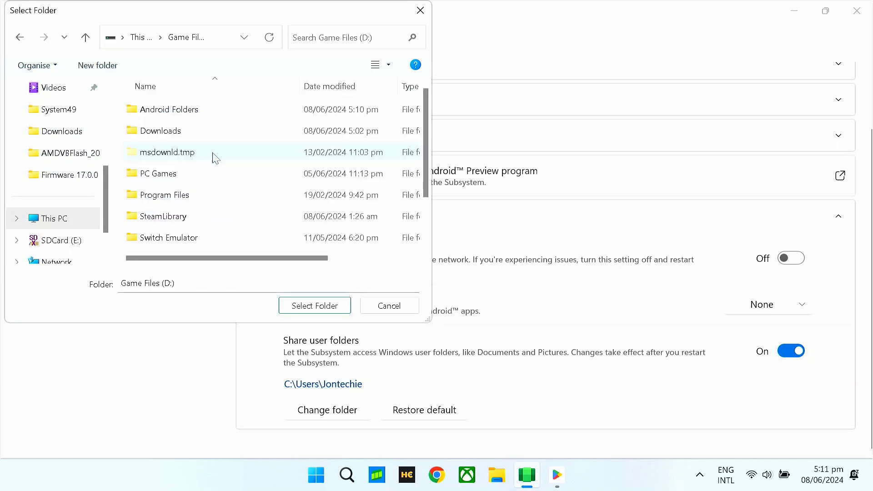
{"action": "left_click", "coordinate": [182, 119]}
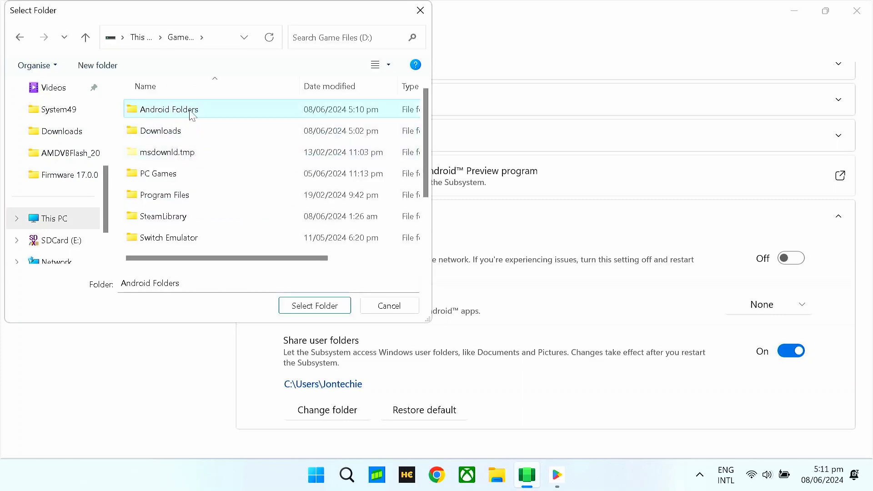
{"action": "left_click", "coordinate": [301, 306]}
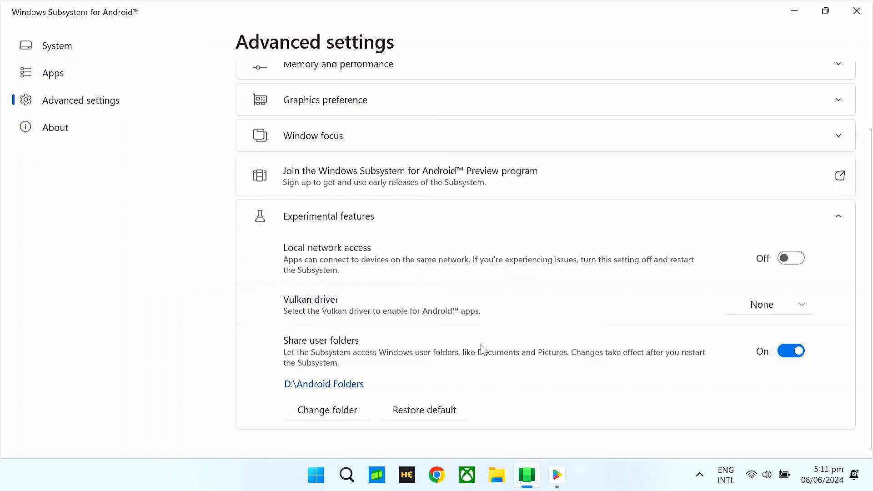
{"action": "scroll", "coordinate": [623, 394], "scroll_direction": "up", "scroll_amount": 2}
{"action": "scroll", "coordinate": [621, 392], "scroll_direction": "down", "scroll_amount": 2}
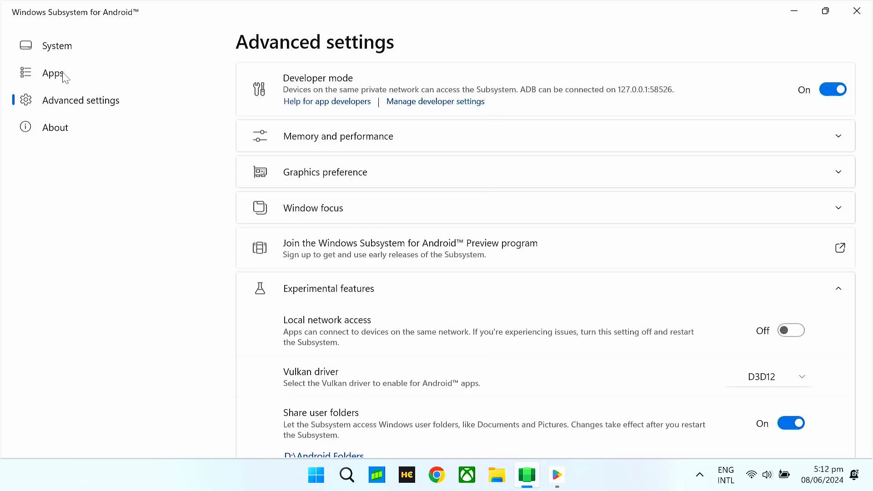
Check the Apps, System and Advanced settings pages, then close the subsystem settings.
{"action": "left_click", "coordinate": [63, 74]}
{"action": "left_click", "coordinate": [100, 51]}
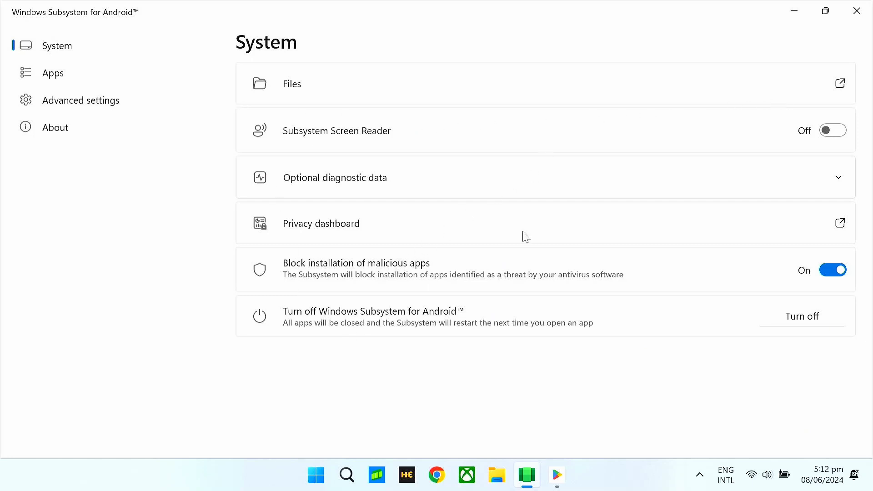
{"action": "left_click", "coordinate": [83, 104]}
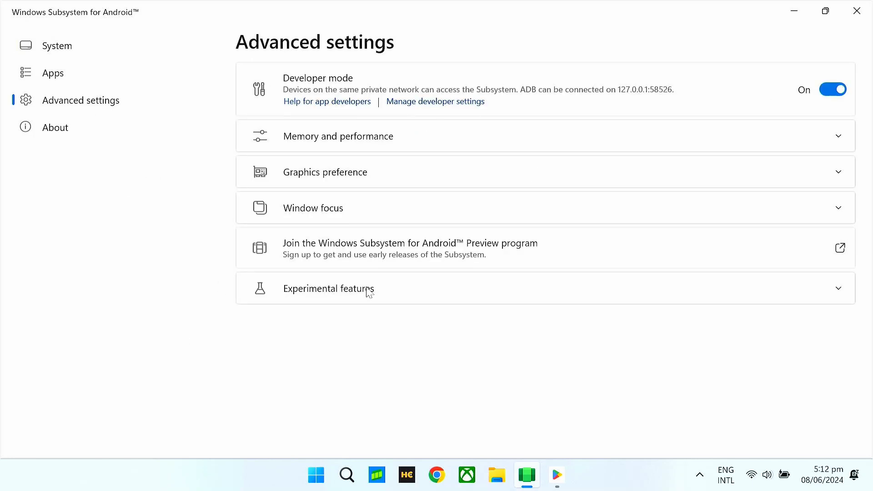
{"action": "left_click", "coordinate": [856, 10]}
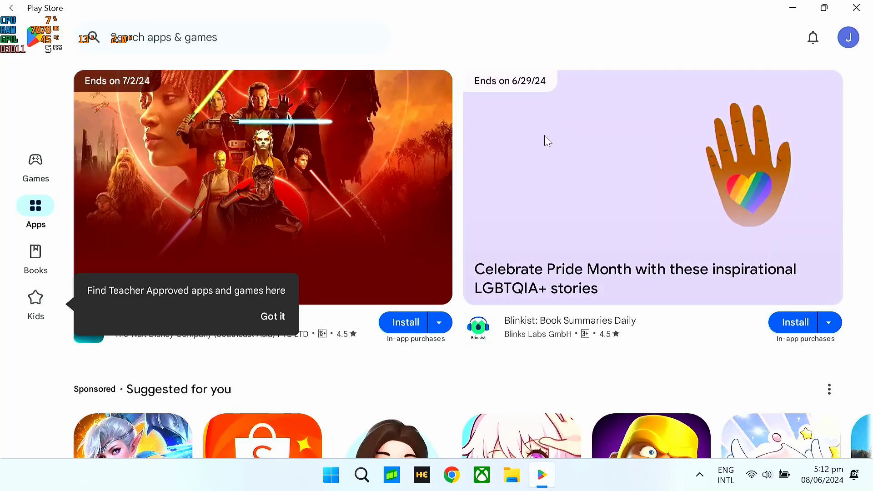
Dismiss the Teacher Approved tip, install Mobile Legends: Bang Bang from Suggested, and launch it.
{"action": "left_click", "coordinate": [268, 322]}
{"action": "scroll", "coordinate": [304, 352], "scroll_direction": "down", "scroll_amount": 1}
{"action": "scroll", "coordinate": [305, 352], "scroll_direction": "down", "scroll_amount": 5}
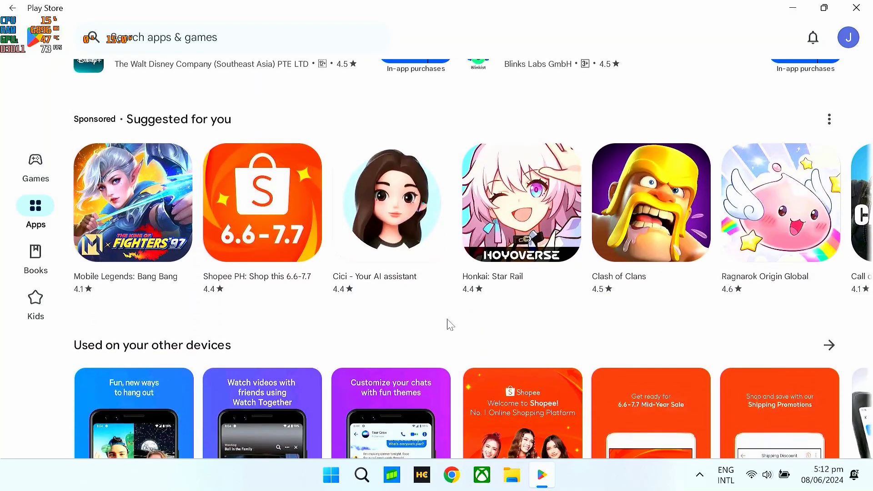
{"action": "left_click", "coordinate": [137, 219]}
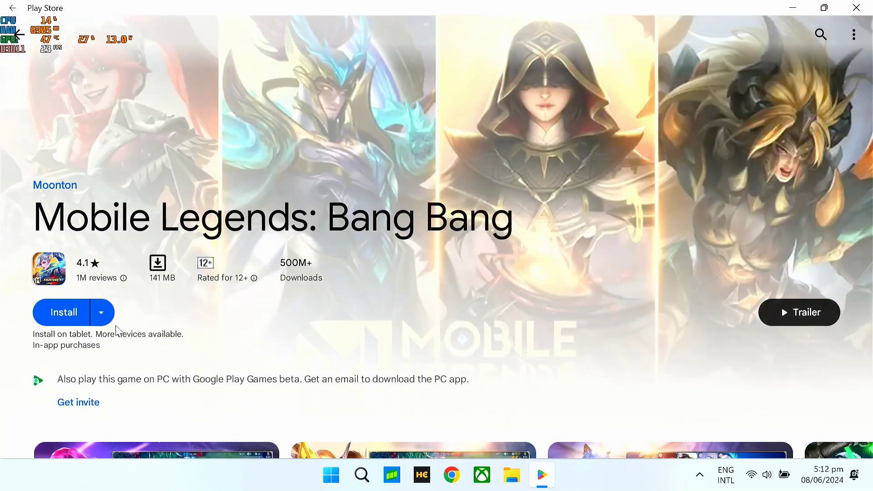
{"action": "left_click", "coordinate": [60, 315]}
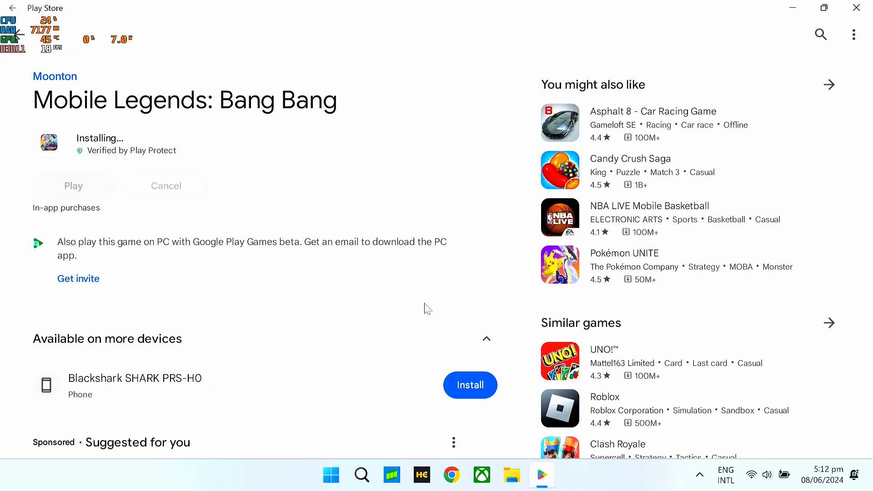
{"action": "left_click", "coordinate": [77, 184]}
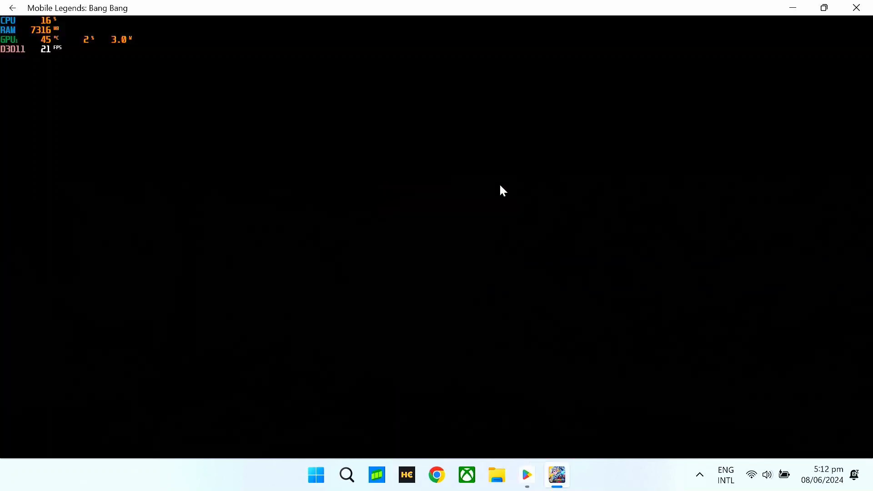